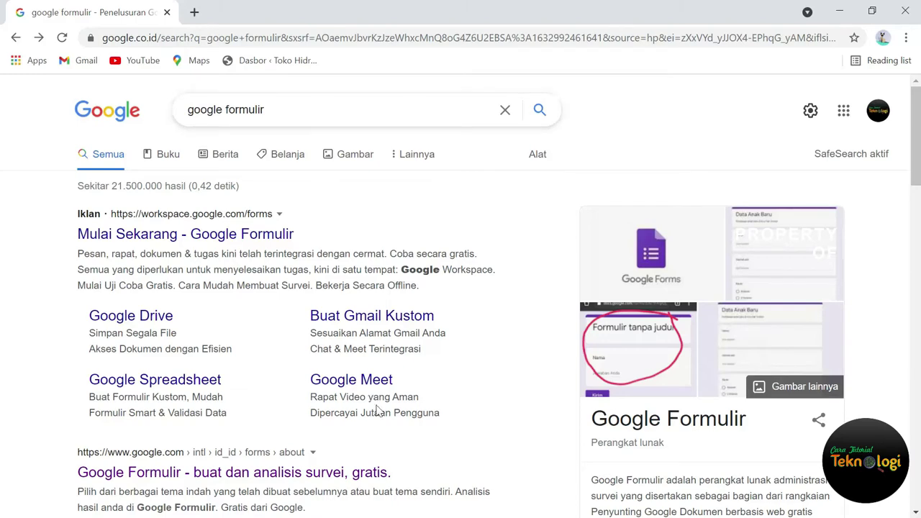
Open Google Formulir from the Google apps list and create a blank form
scroll(377, 410, down, 3)
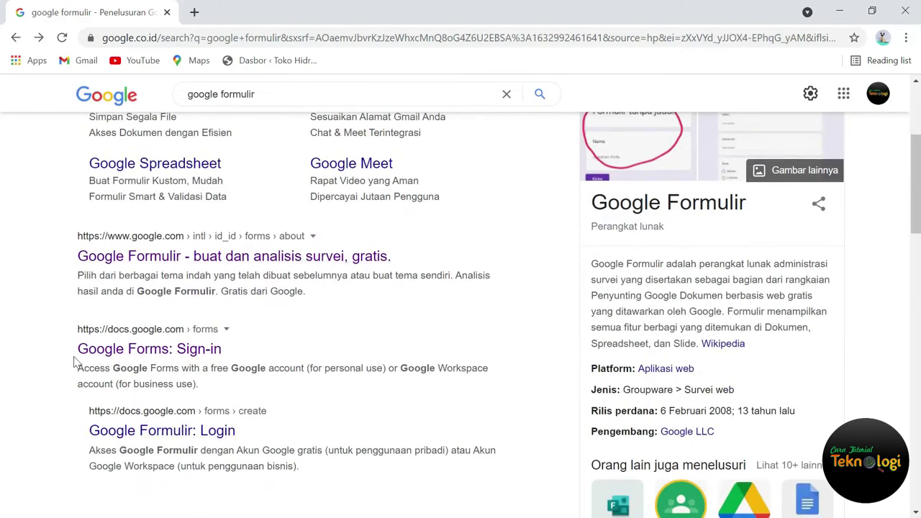
scroll(405, 397, up, 3)
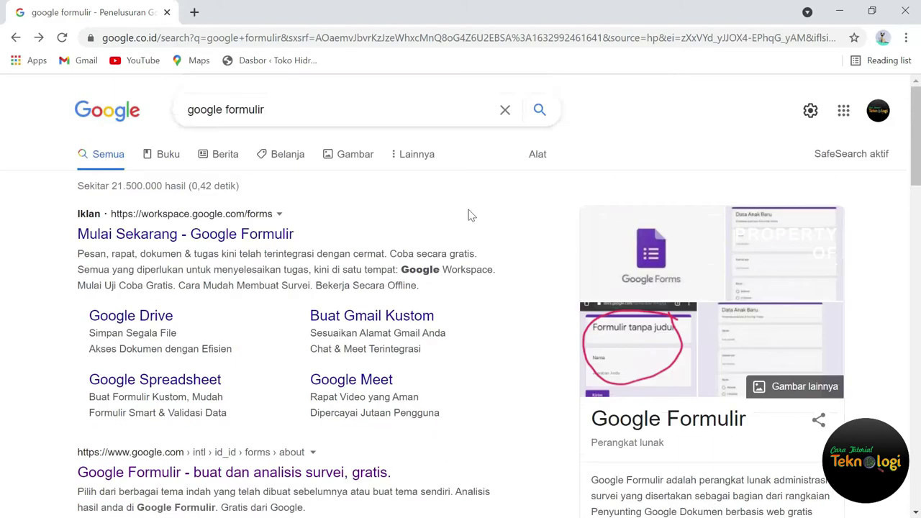
click(844, 112)
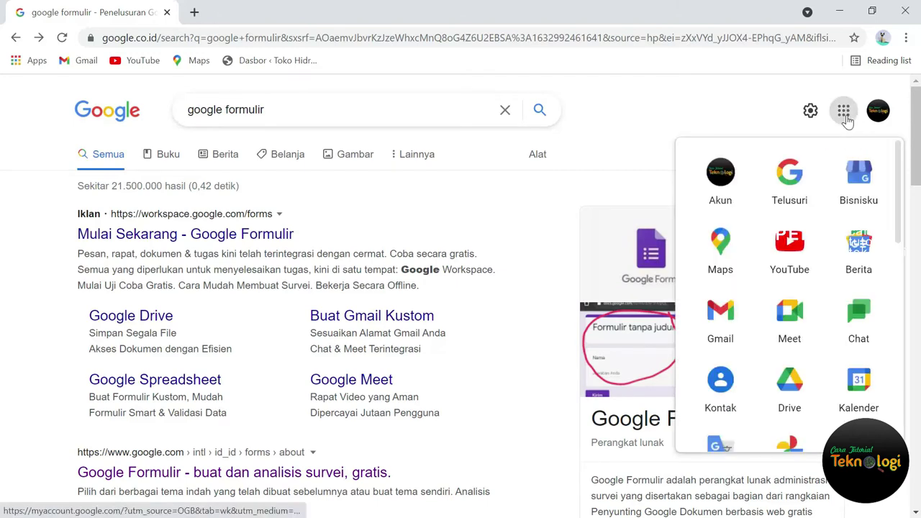
scroll(789, 317, down, 6)
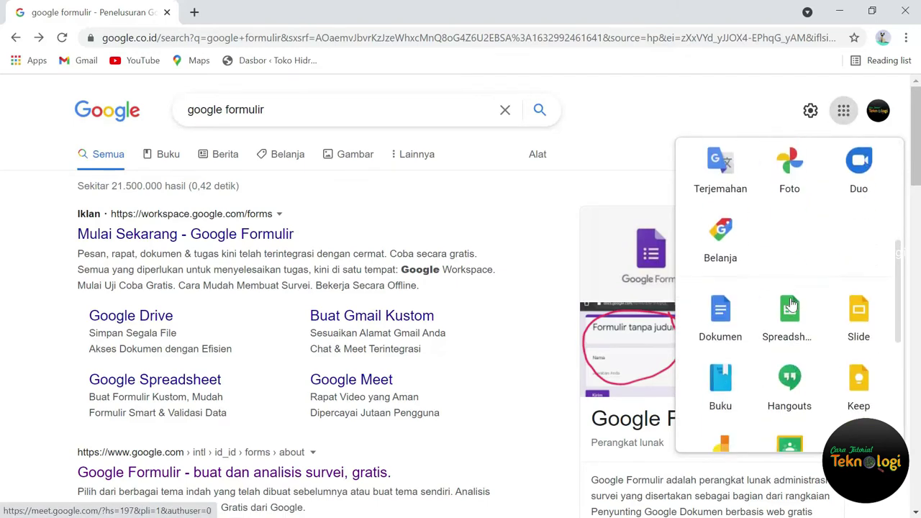
scroll(789, 306, down, 1)
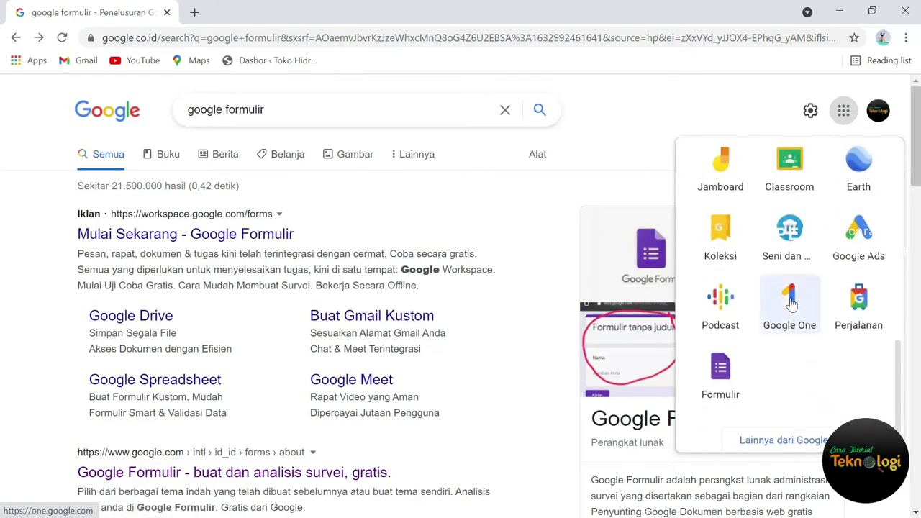
click(720, 374)
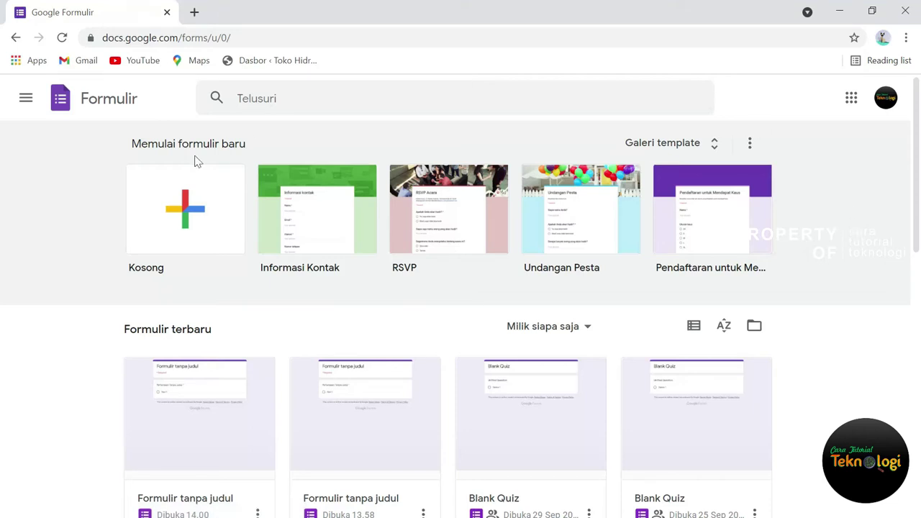
click(184, 204)
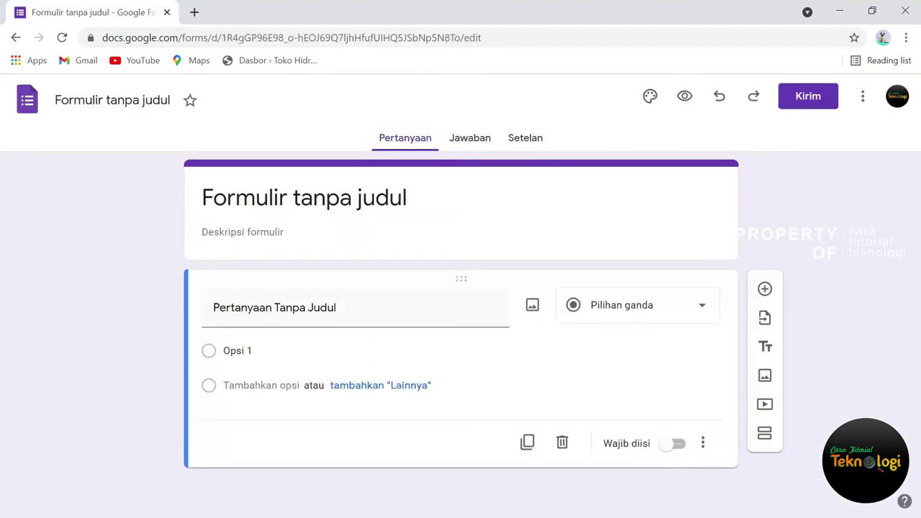
Change the form's title to "Formulir Pendaftaran Online"
click(414, 200)
drag(408, 198, 293, 198)
text(Pendaf)
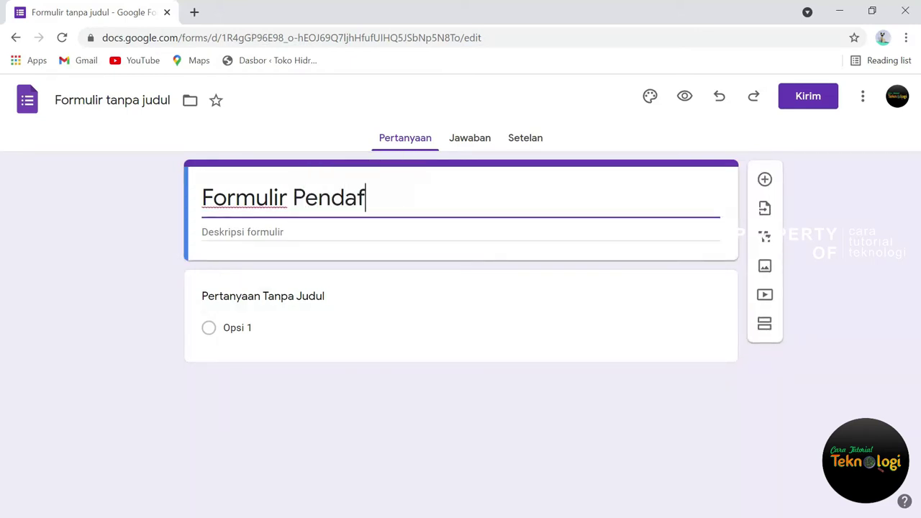
text(taran Online)
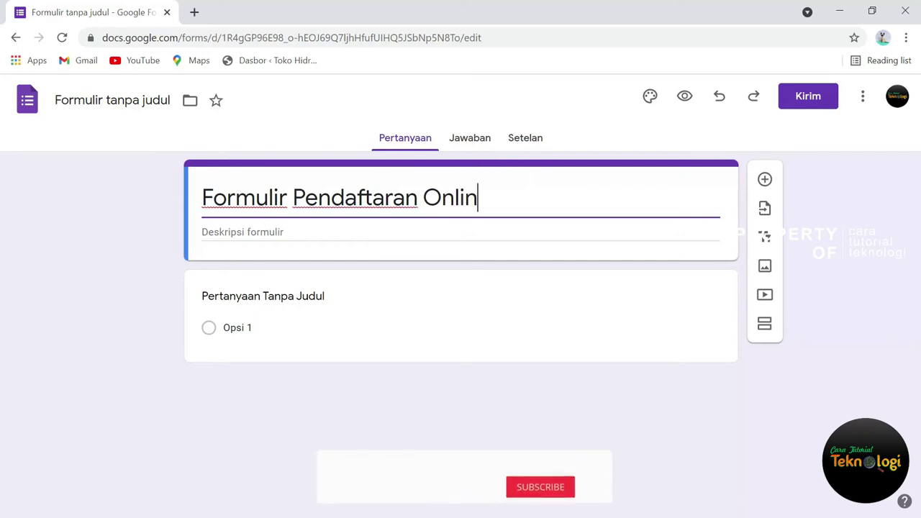
Enter the form description "Silakan isi formulir di bawah sesuai data Anda"
click(312, 236)
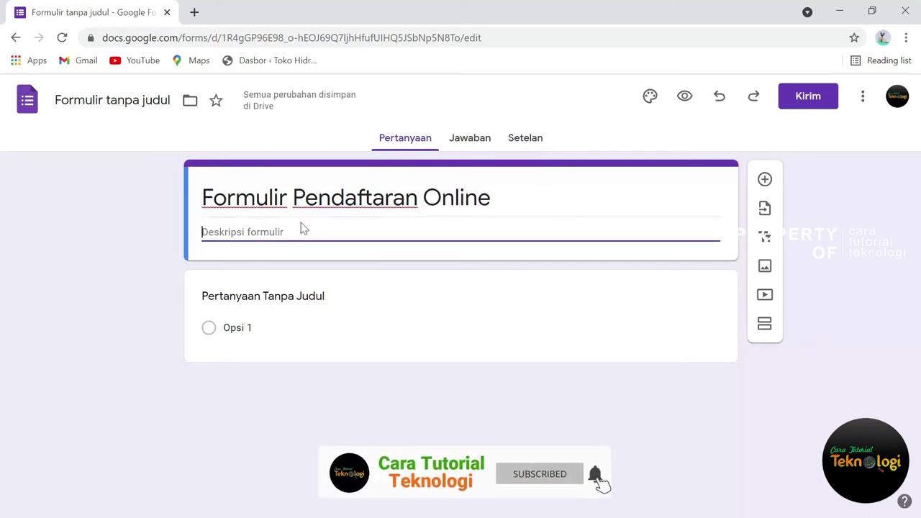
text(Sil)
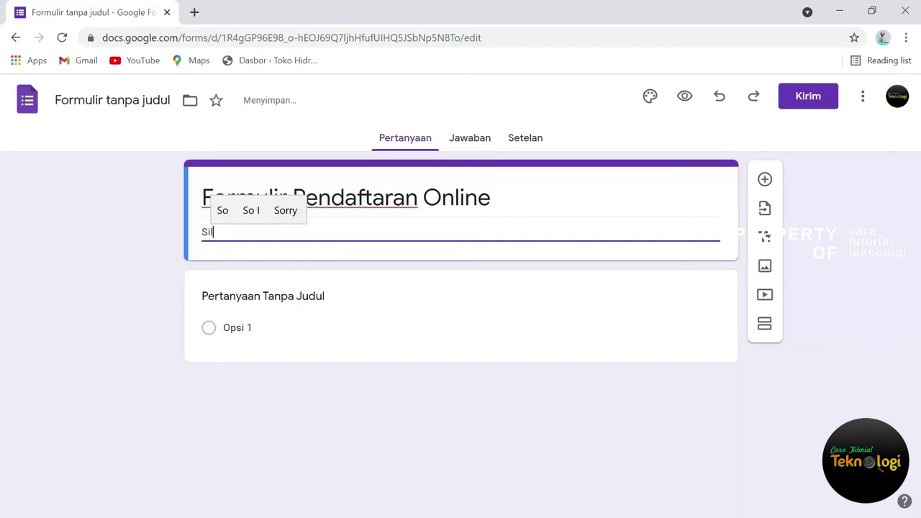
text(akan isi formu)
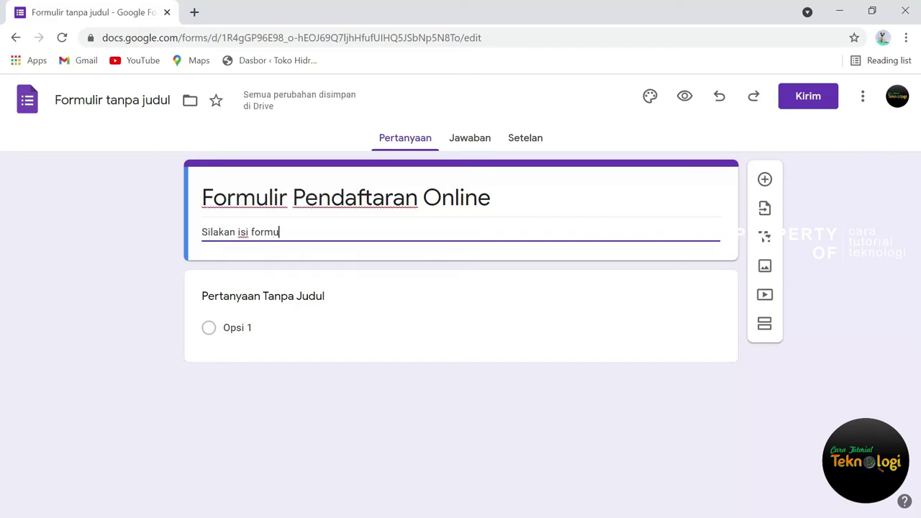
text(lir di bawah sesuai data Anda)
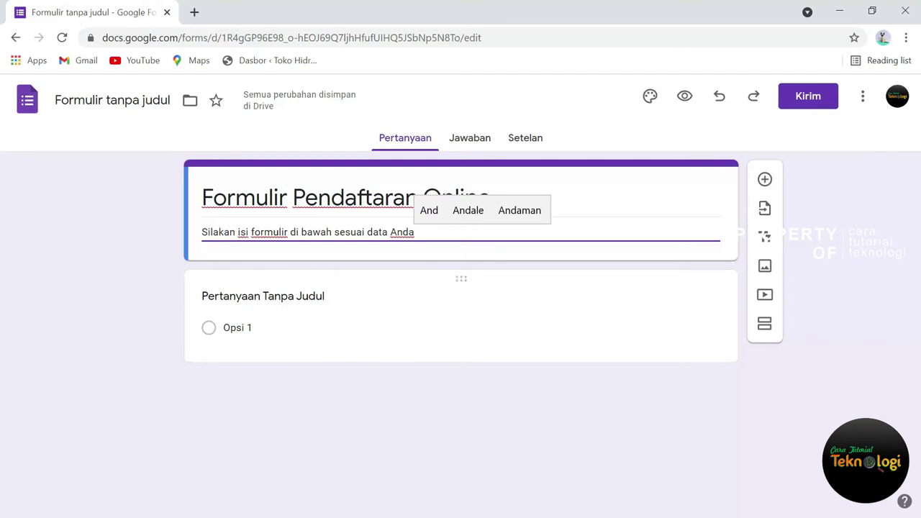
Title the first question "Nama Lengkap", keep it as a short answer (Jawaban singkat), and make it required
click(283, 296)
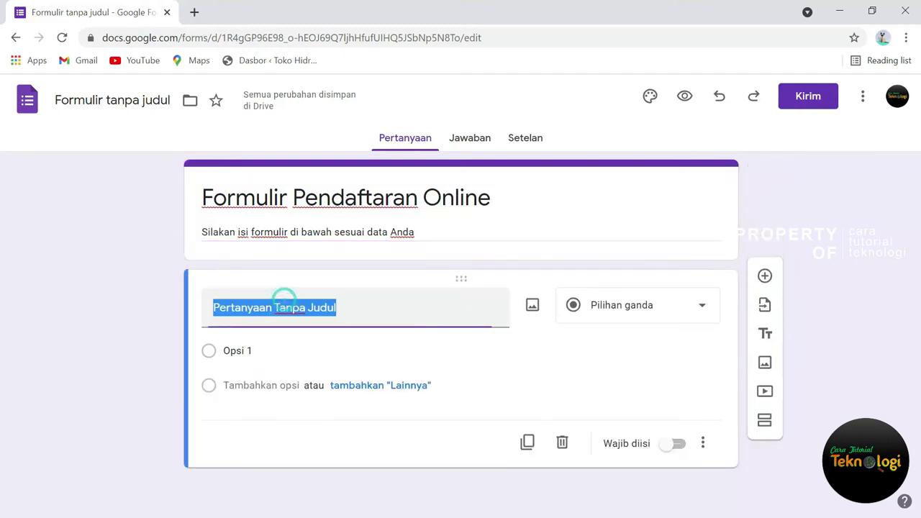
text(Nama)
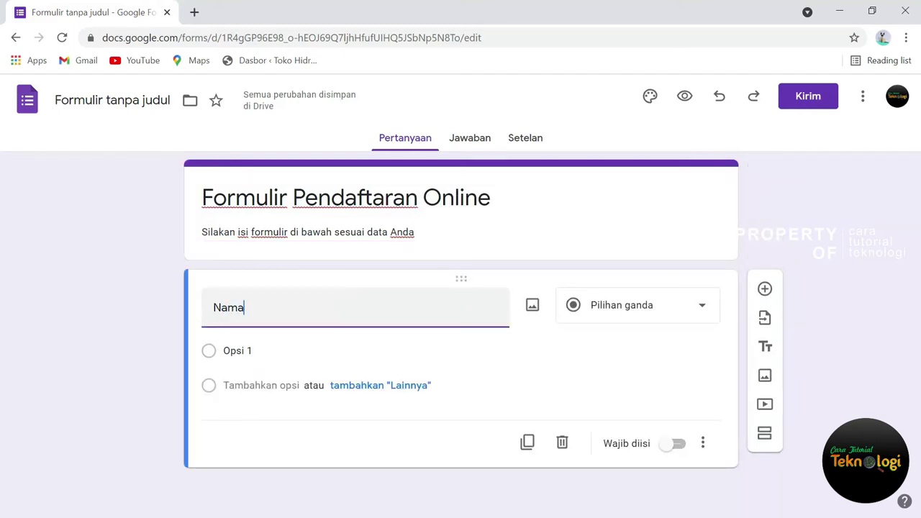
text( Lengkap)
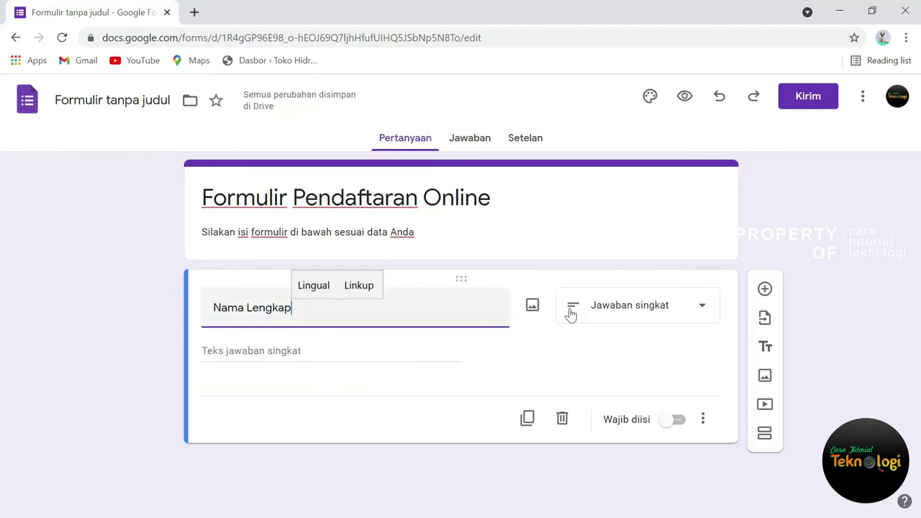
click(702, 311)
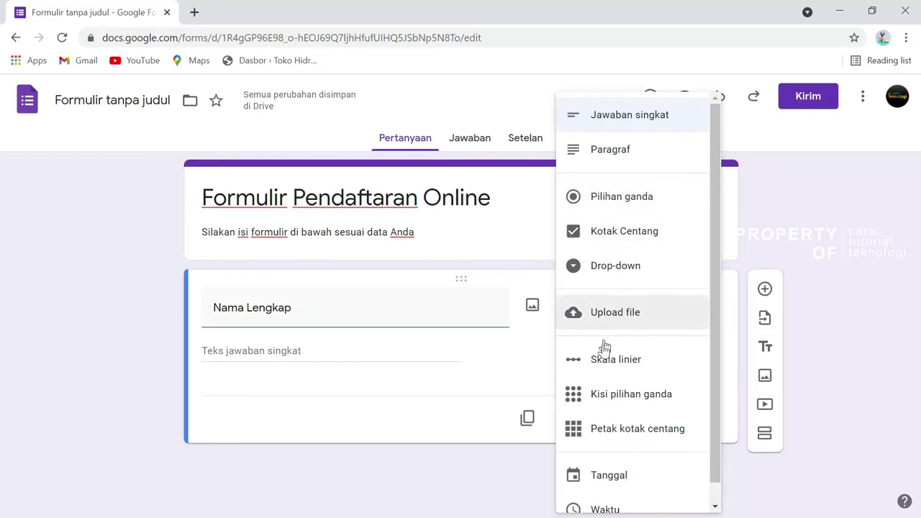
click(378, 353)
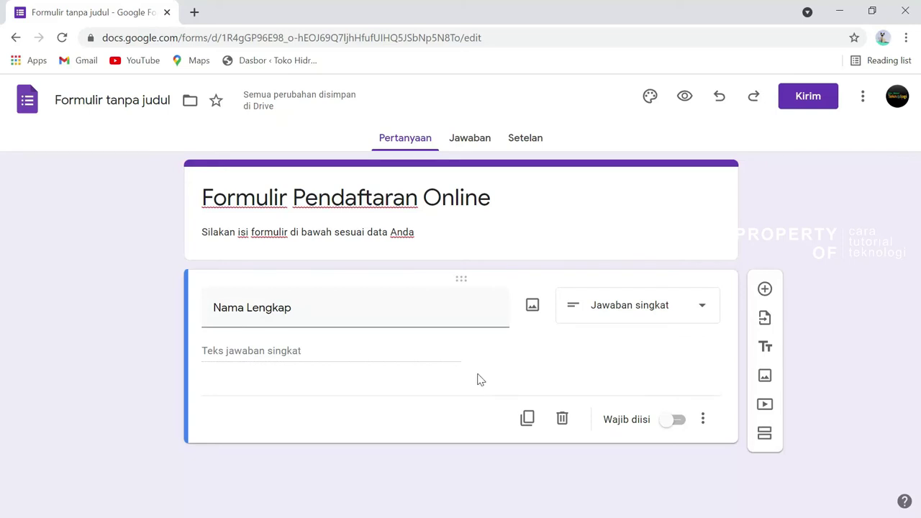
click(678, 428)
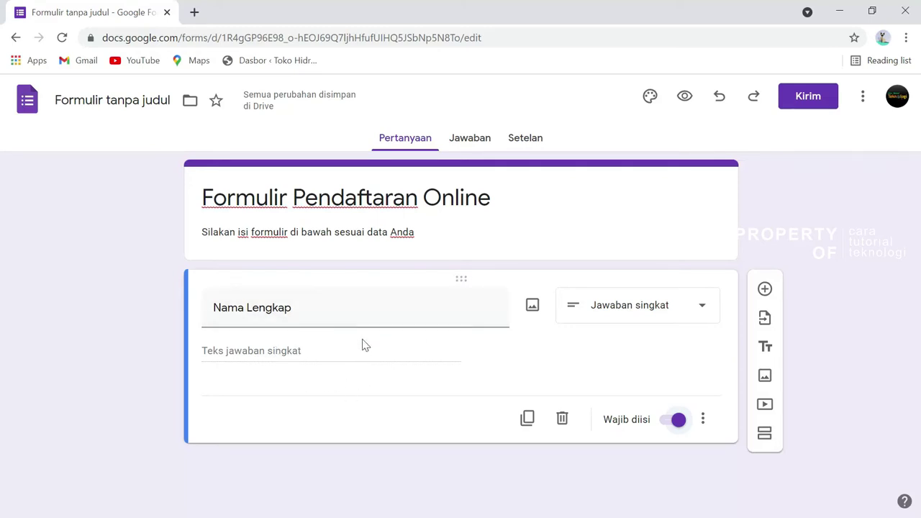
Duplicate the Nama Lengkap question and retitle the copy "NO KTP"
click(527, 422)
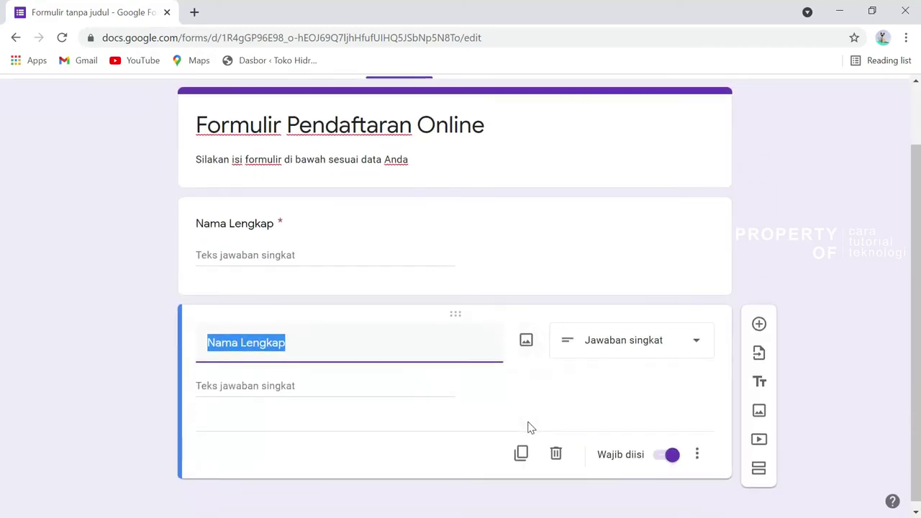
text(N)
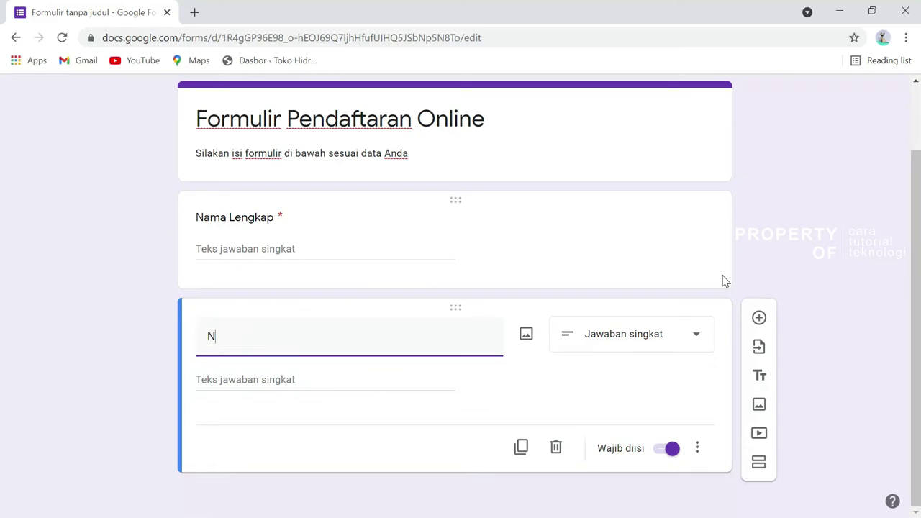
text(O KTP)
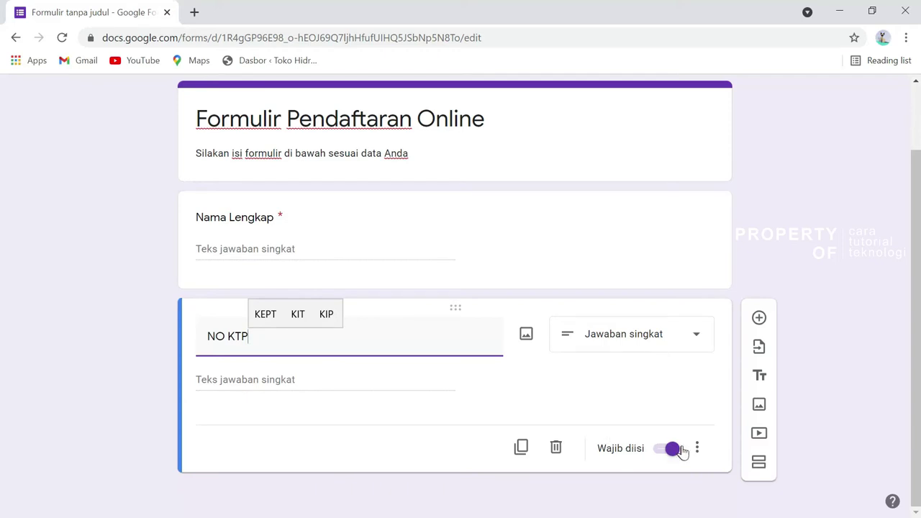
Duplicate the NO KTP question and turn the copy into a Paragraf question titled "Alamat"
click(521, 449)
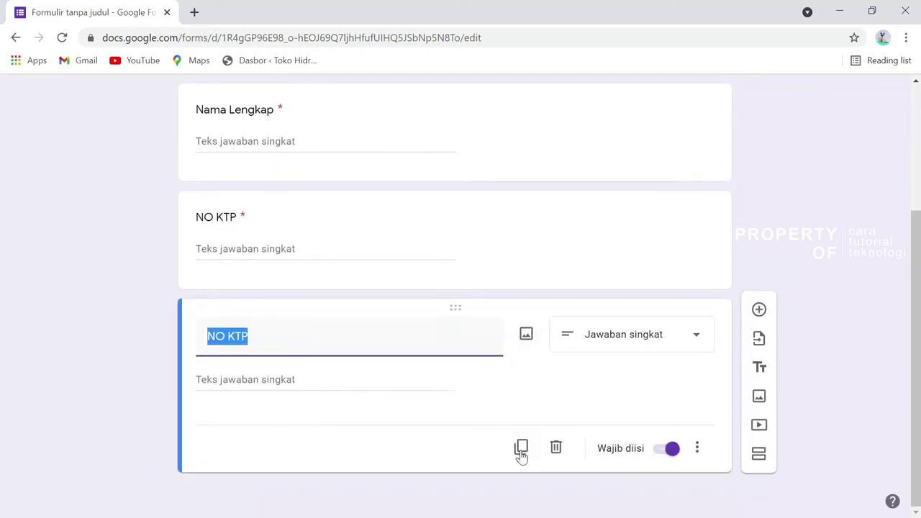
text(Alamat)
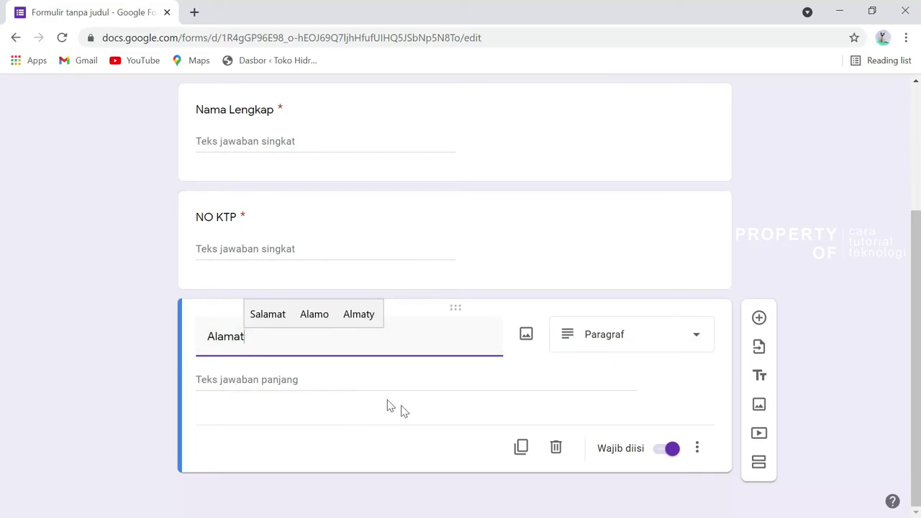
click(361, 454)
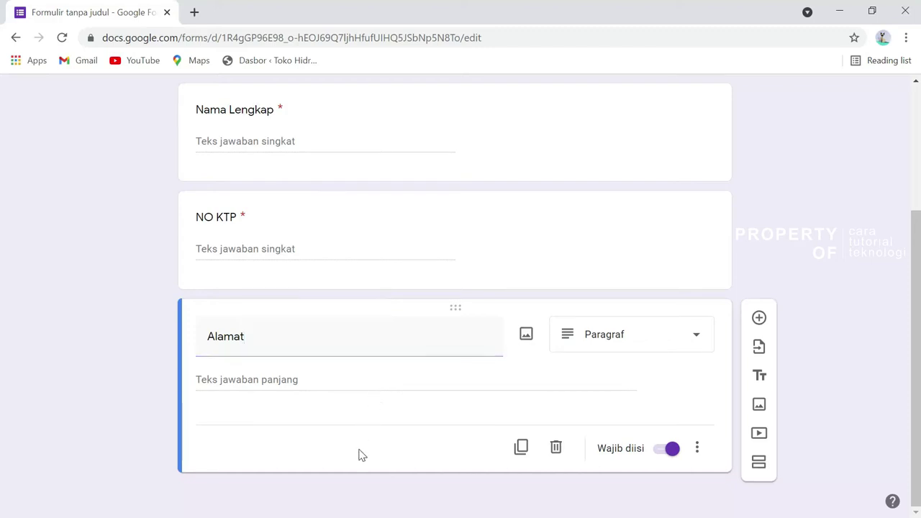
Duplicate the Alamat question and turn the copy into a Pilihan ganda question titled "Jenis Kelamin"
click(520, 449)
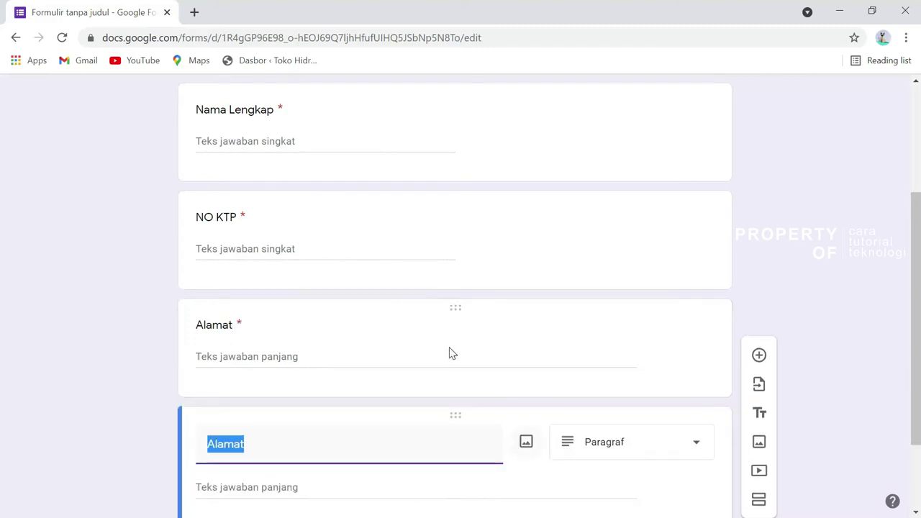
text(Jenis)
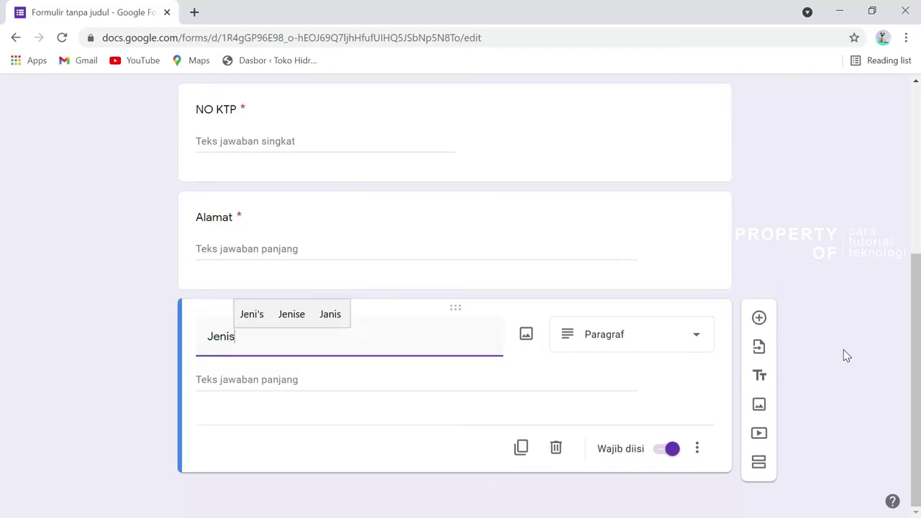
text( Kelamin)
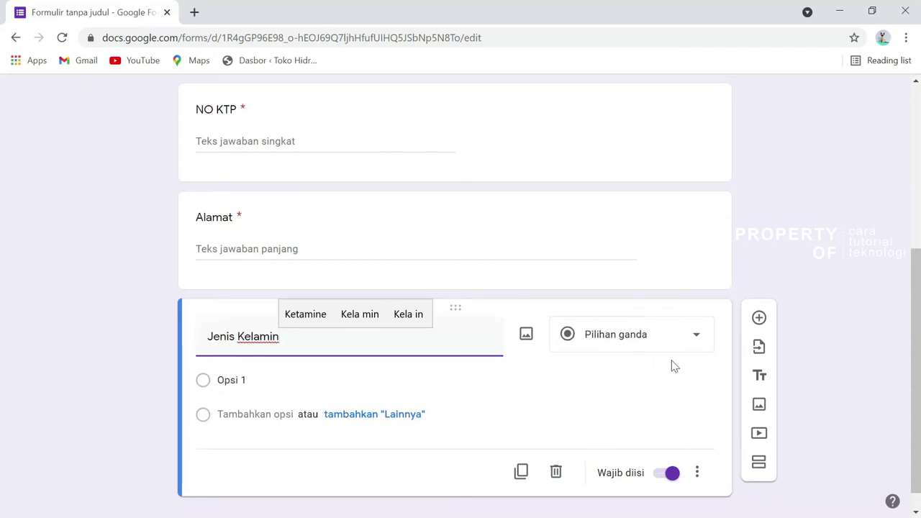
Give the Jenis Kelamin question the two answer options "Laki Laki" and "Perempuan"
click(282, 377)
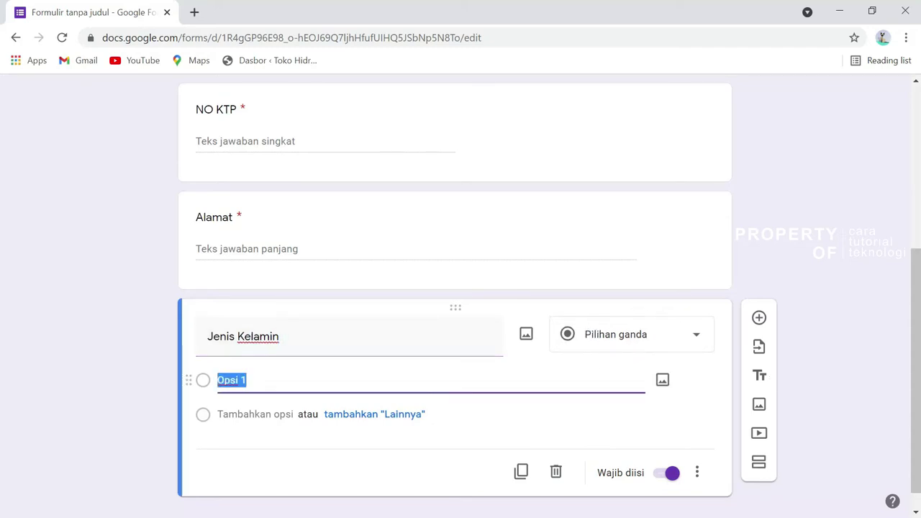
text(Laki Laki)
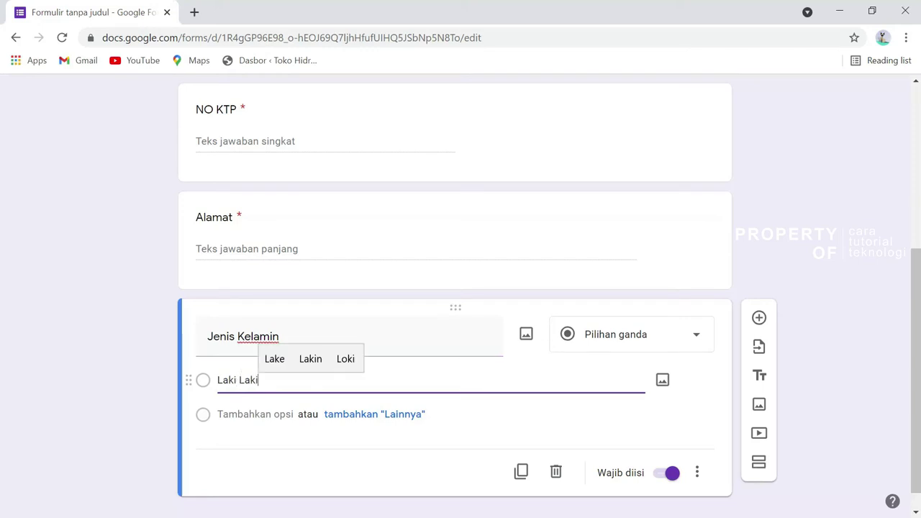
key(Return)
text(P)
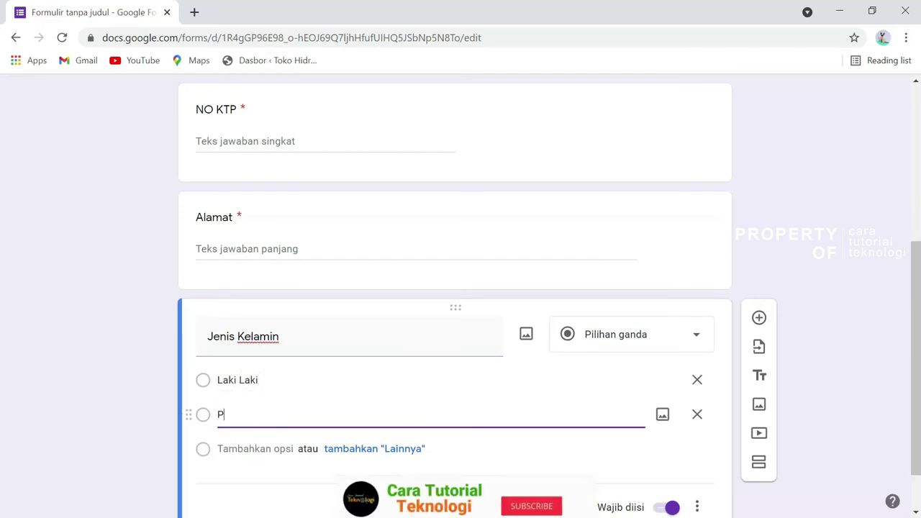
text(erempuan)
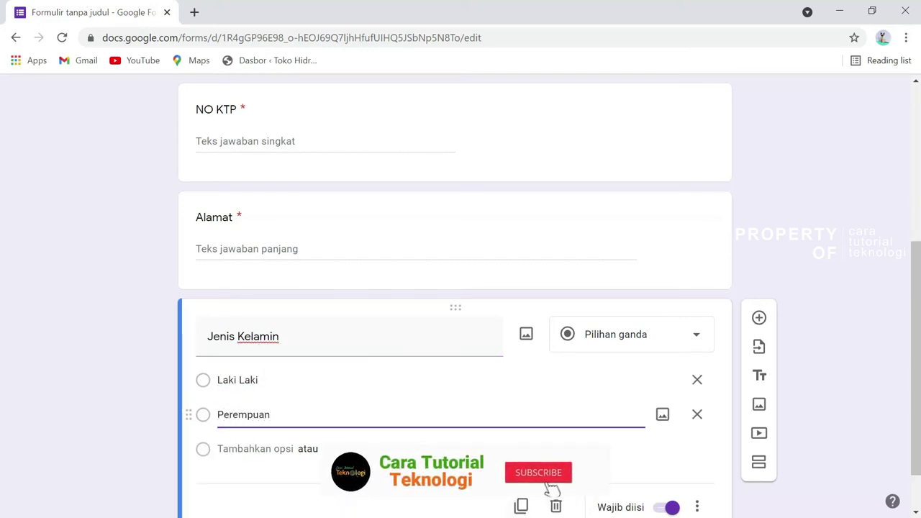
key(Tab)
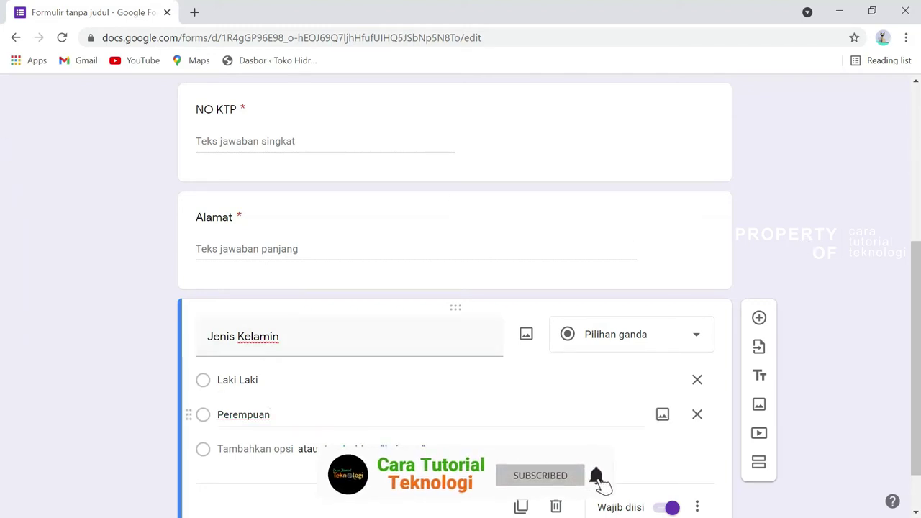
scroll(441, 400, down, 1)
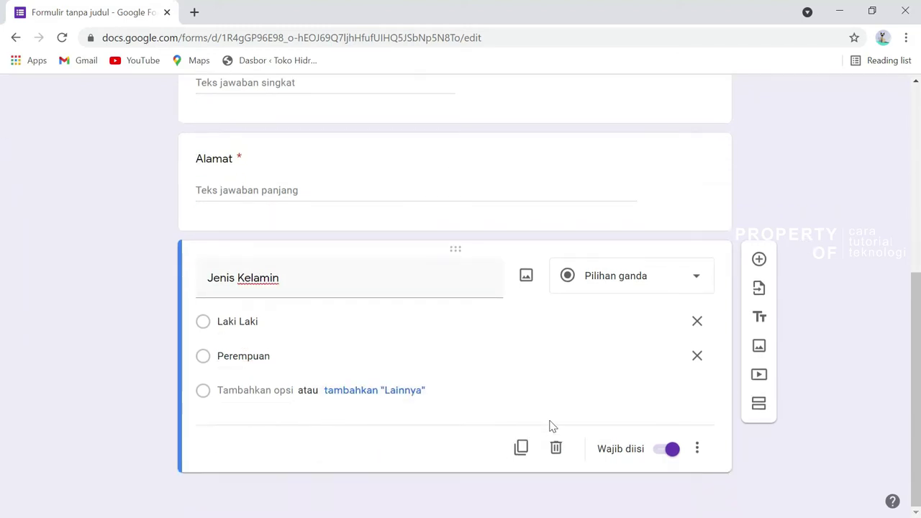
Duplicate the Jenis Kelamin question and retitle the copy "Pendidikan Terakhir"
click(521, 449)
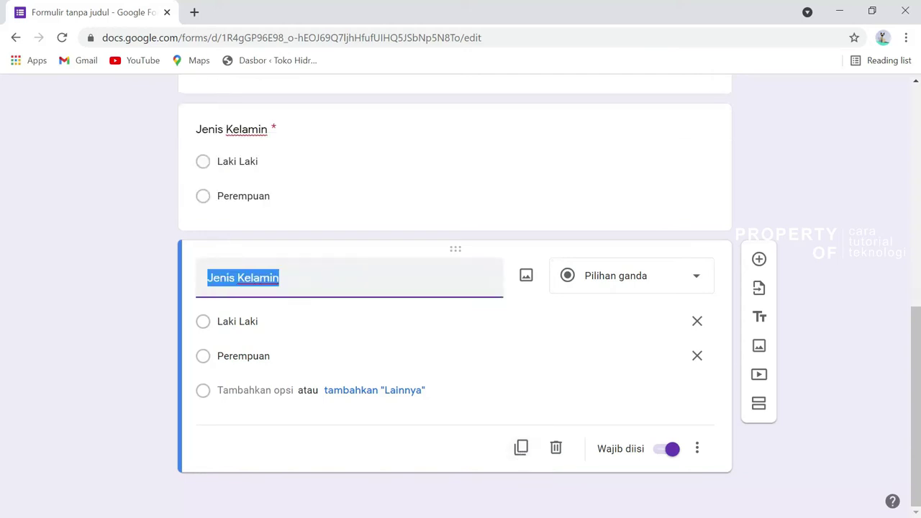
text(Pen)
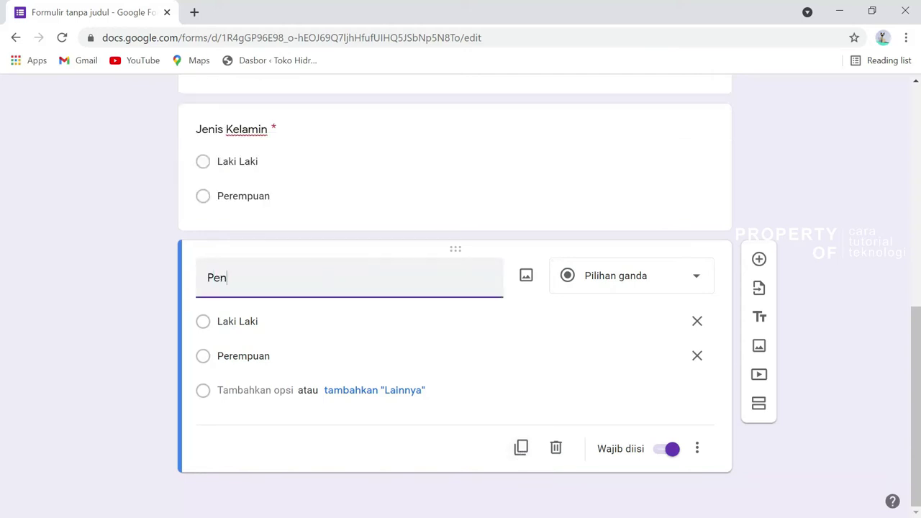
text(didikan T)
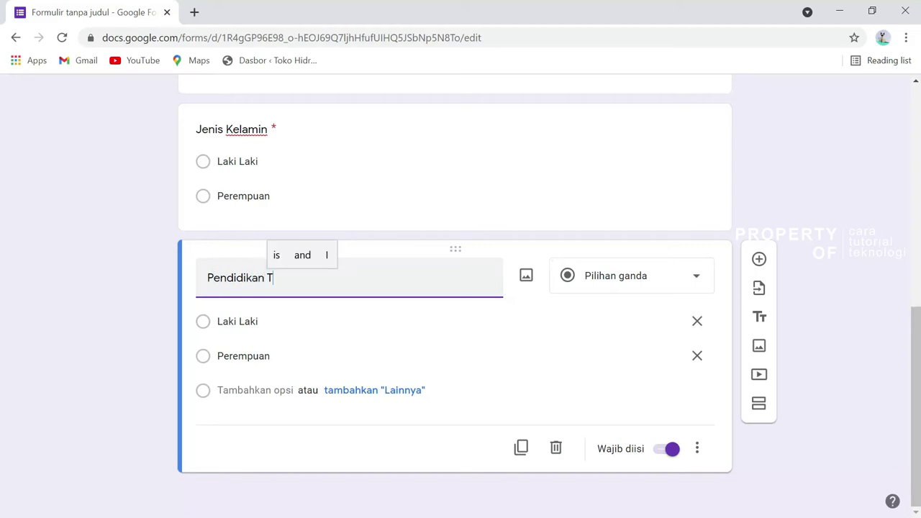
text(erakhir)
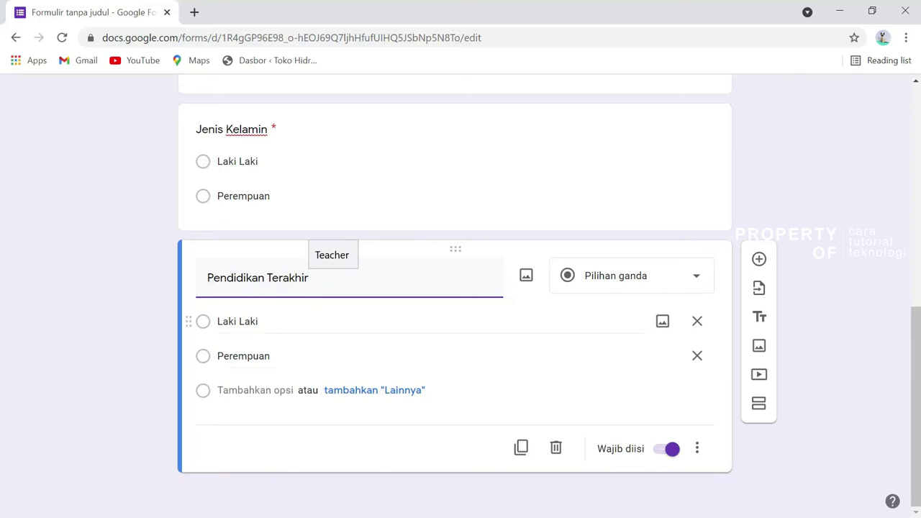
Give the Pendidikan Terakhir question the four answer options "SMA", "Sarjana", "Master" and "Doktor"
click(290, 318)
text(SMA)
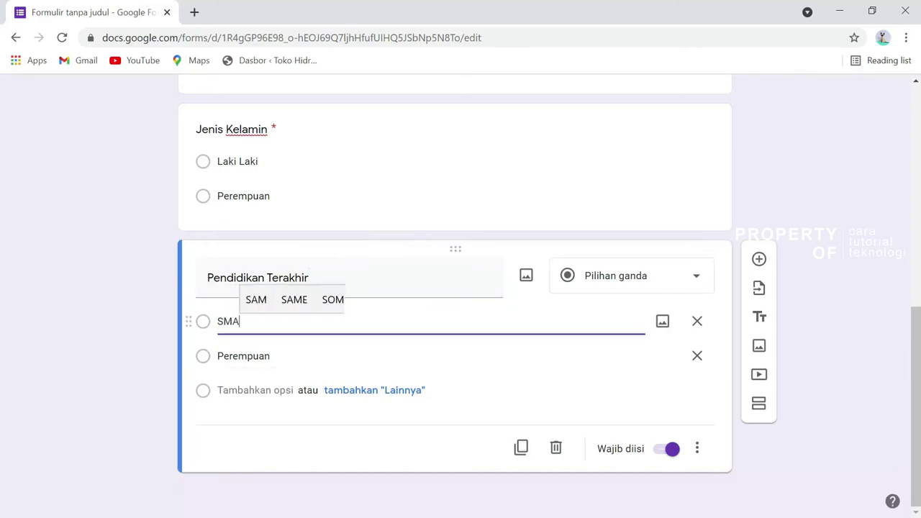
click(295, 351)
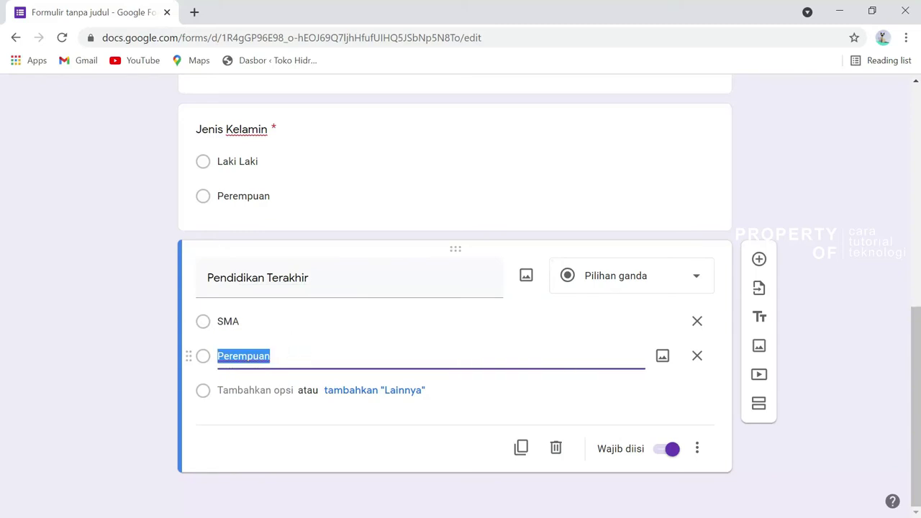
text(Sarjana)
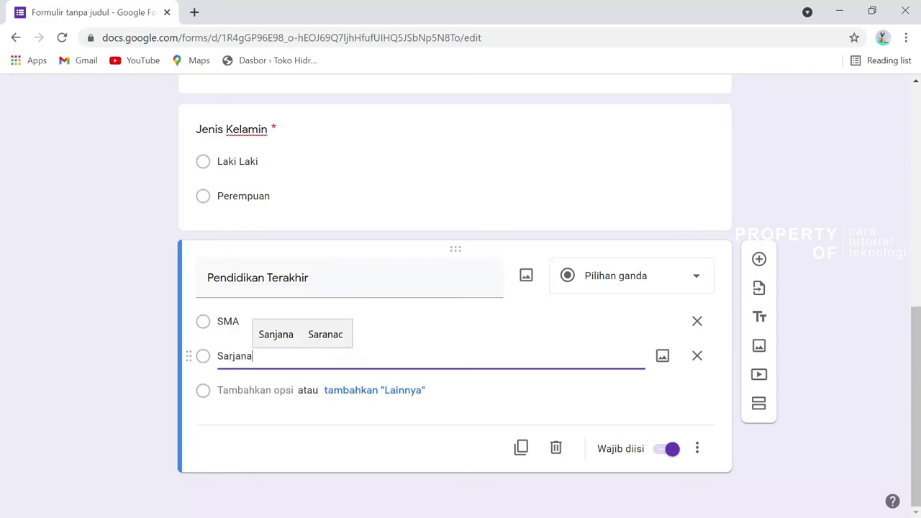
click(257, 390)
text(Master)
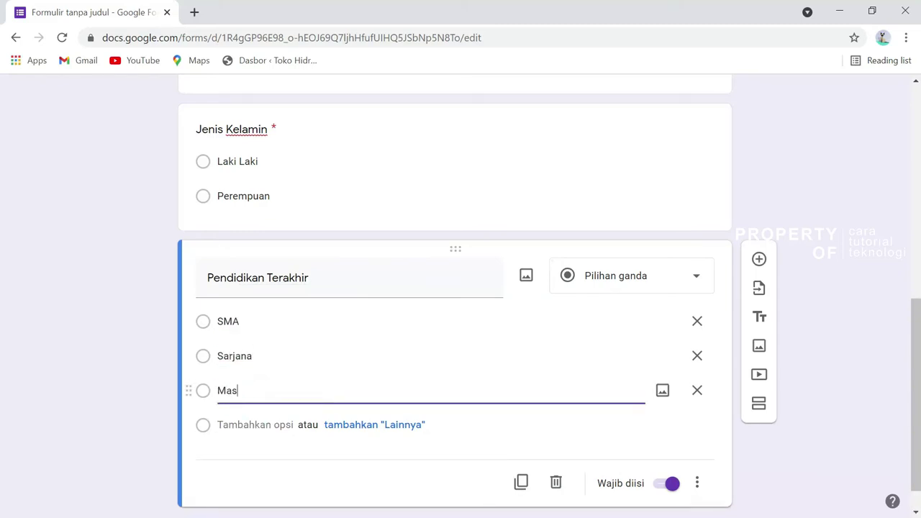
click(256, 425)
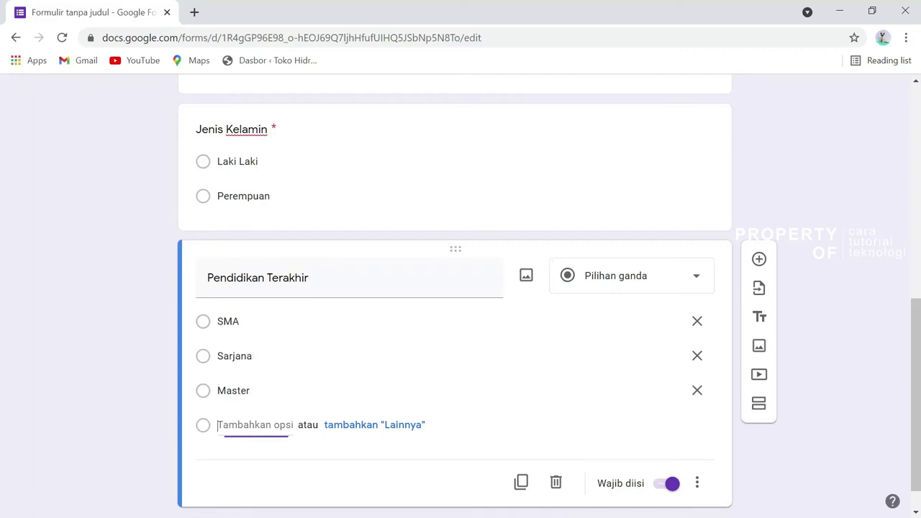
text(Doktor)
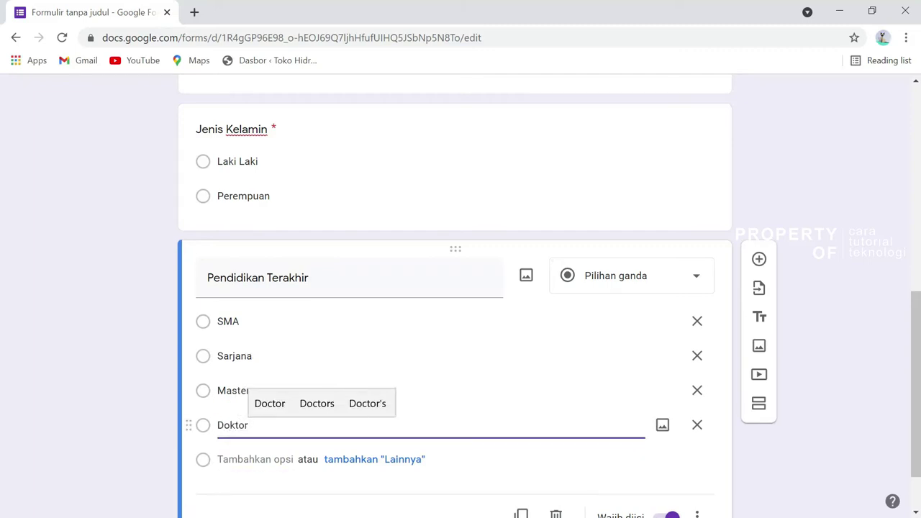
click(855, 367)
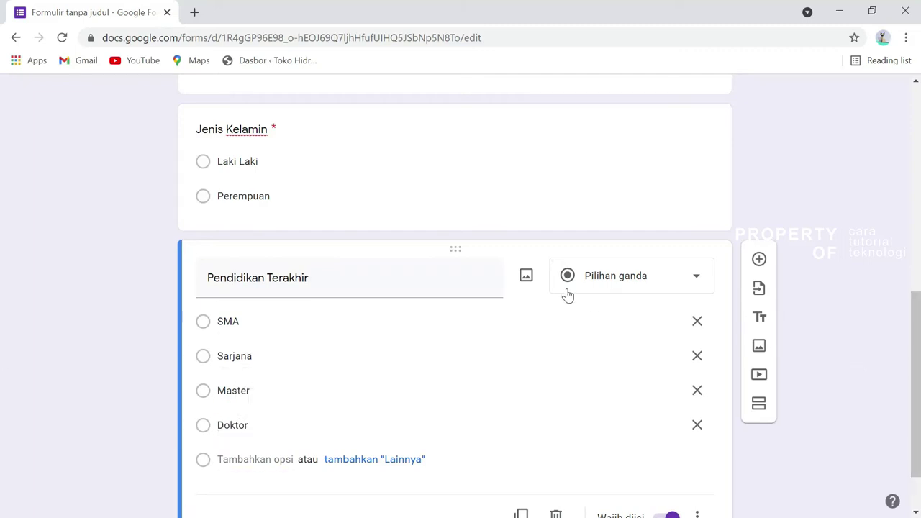
Duplicate the Pendidikan Terakhir question and turn the copy into a Kotak Centang question titled "Dari mana Anda mengetahui event ini ?"
scroll(567, 294, up, 7)
scroll(567, 295, down, 7)
scroll(504, 288, down, 1)
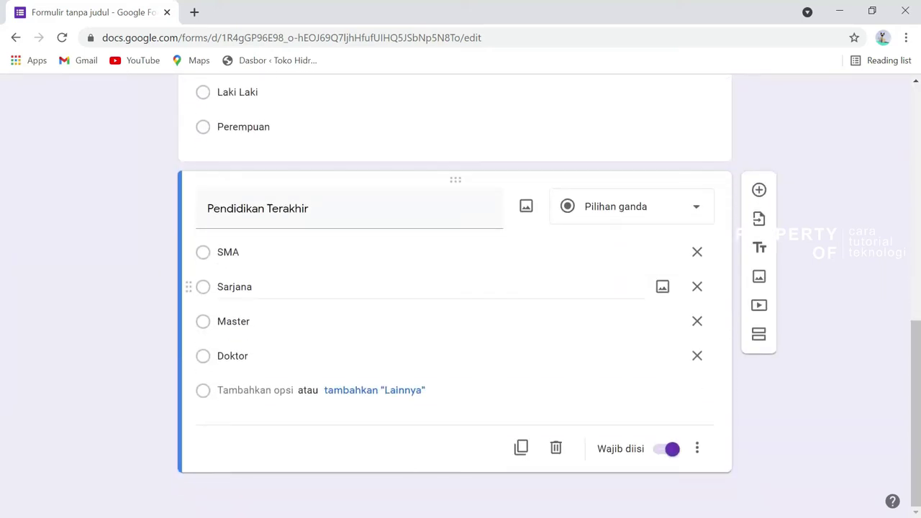
click(527, 452)
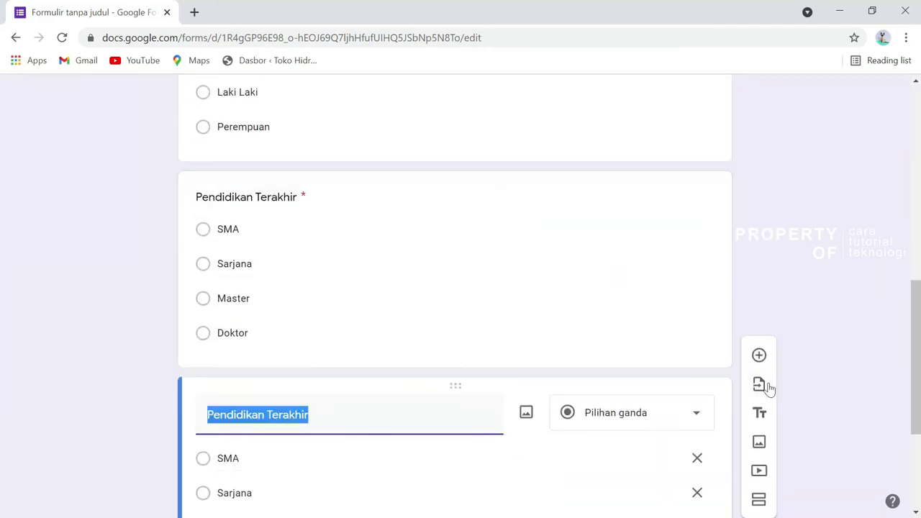
text(Dari mana a)
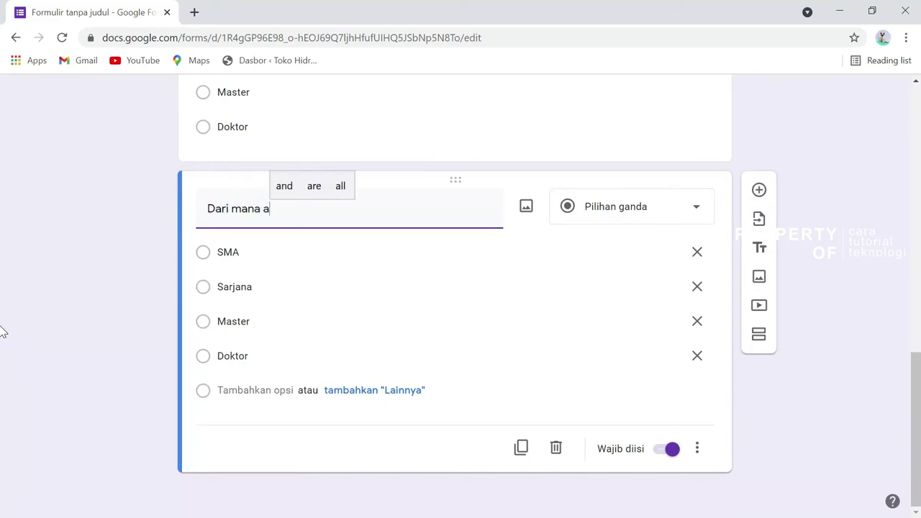
key(BackSpace)
text(Anda mengetahu)
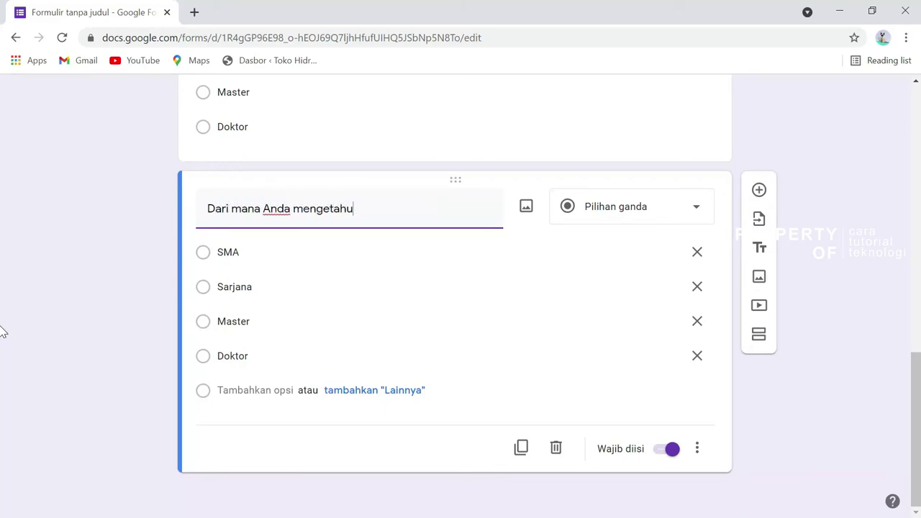
text(i event inni)
key(BackSpace)
key(BackSpace)
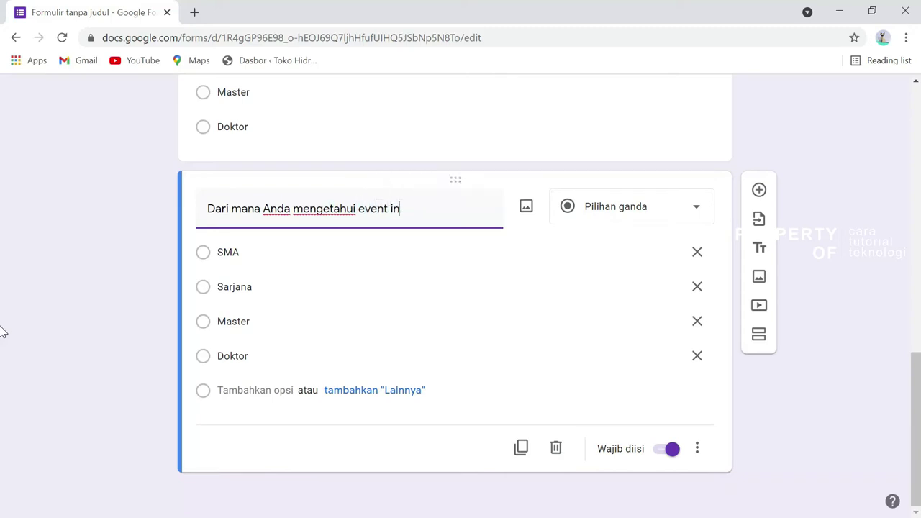
text(i ?)
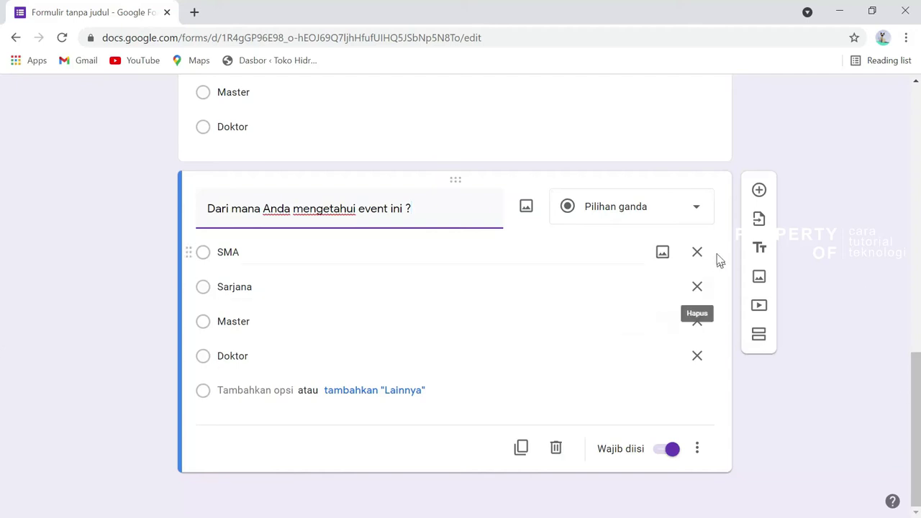
click(698, 210)
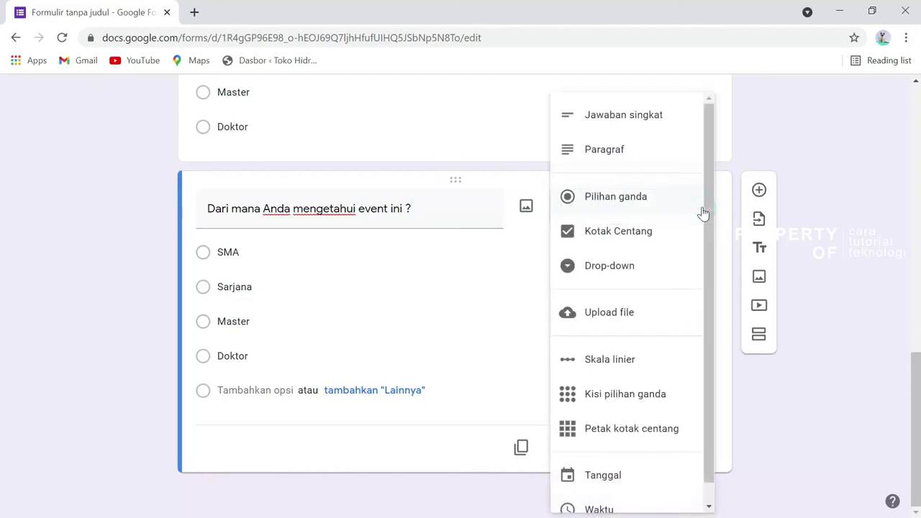
click(593, 238)
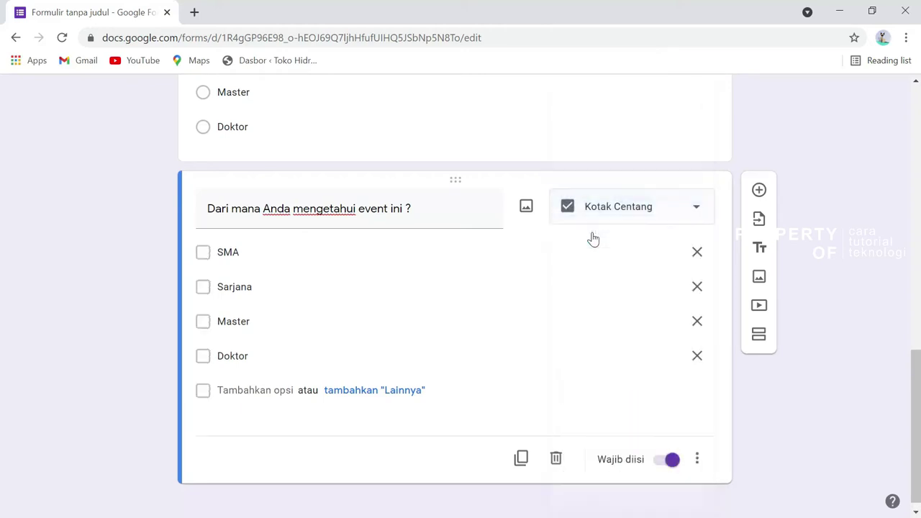
scroll(354, 345, up, 2)
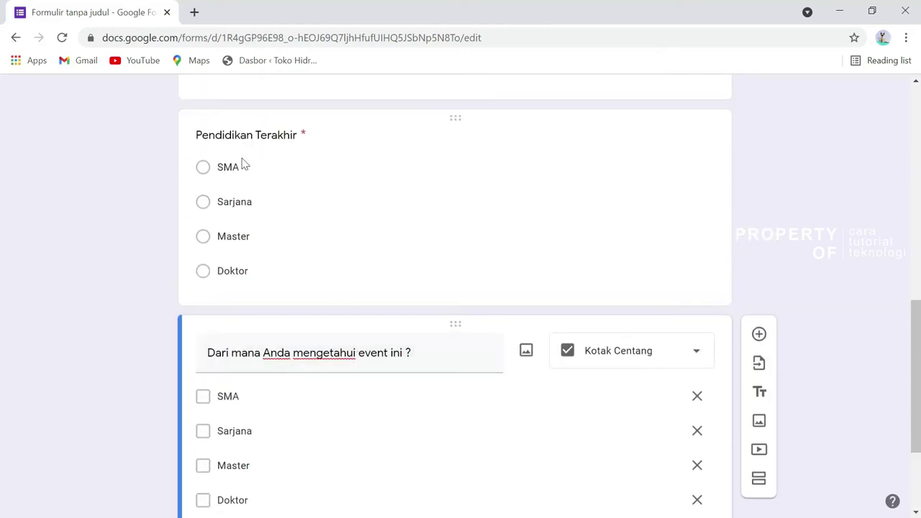
click(281, 181)
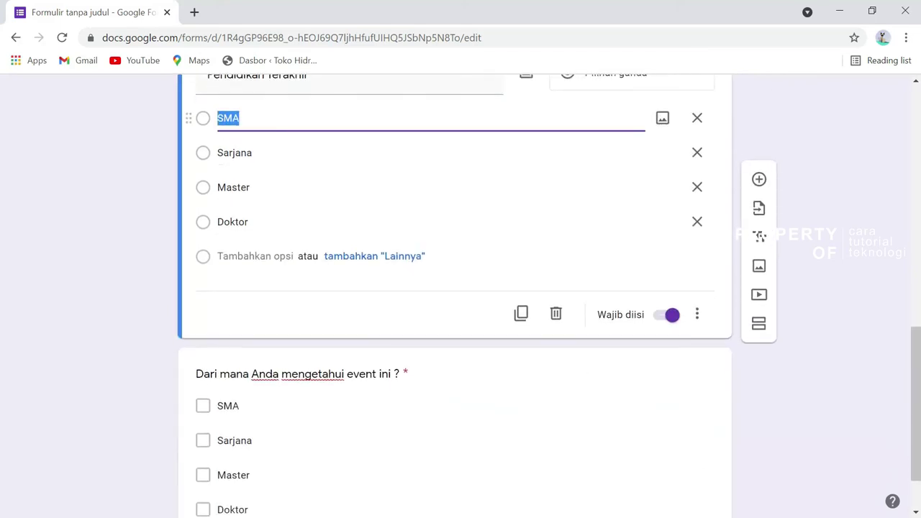
scroll(265, 222, down, 1)
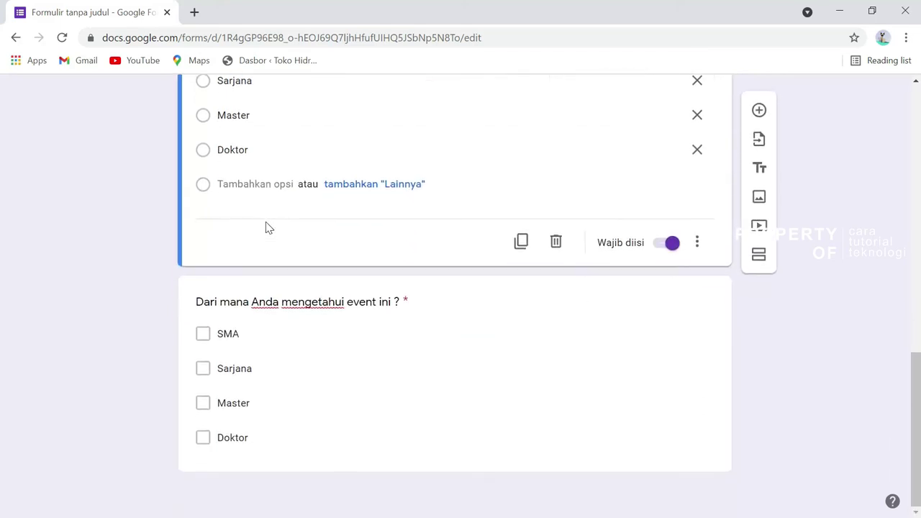
Replace the four answer options of the event-source question with "Iklan TV", "Facebook", "Instagram" and "YOutube"
click(279, 338)
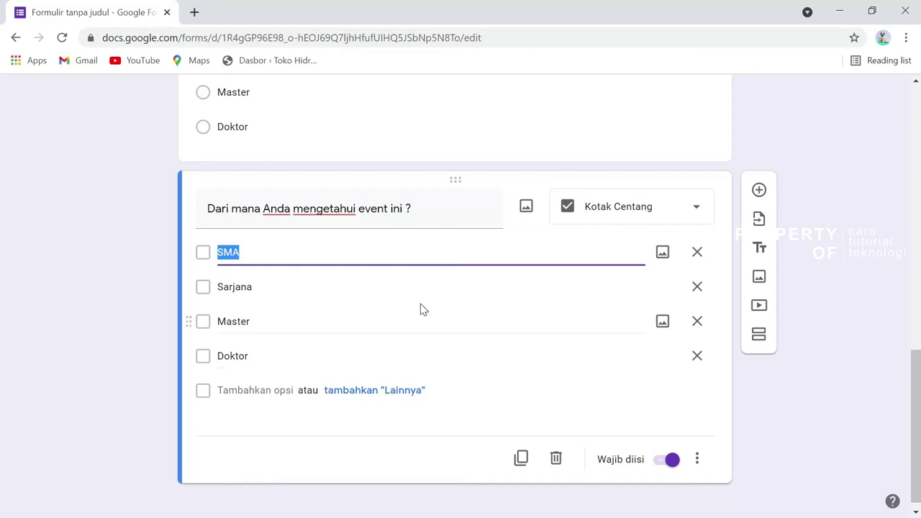
text(Iklan TV)
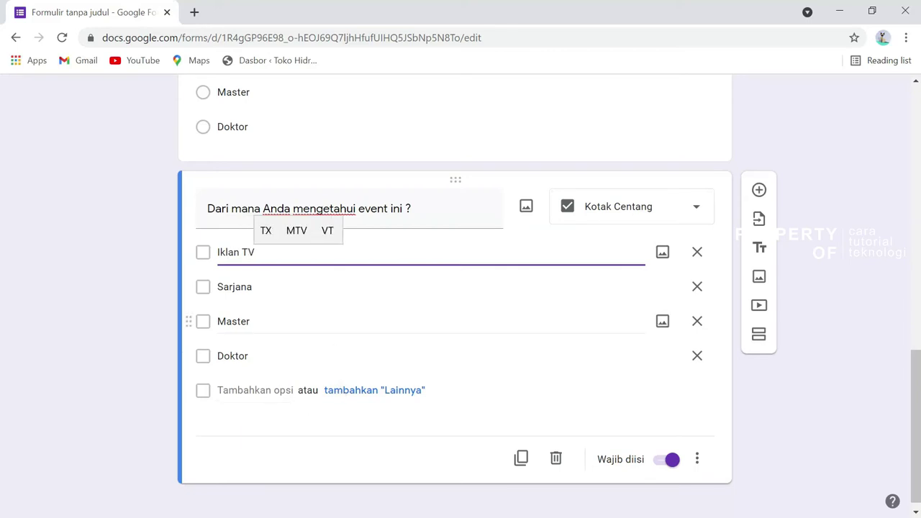
key(Return)
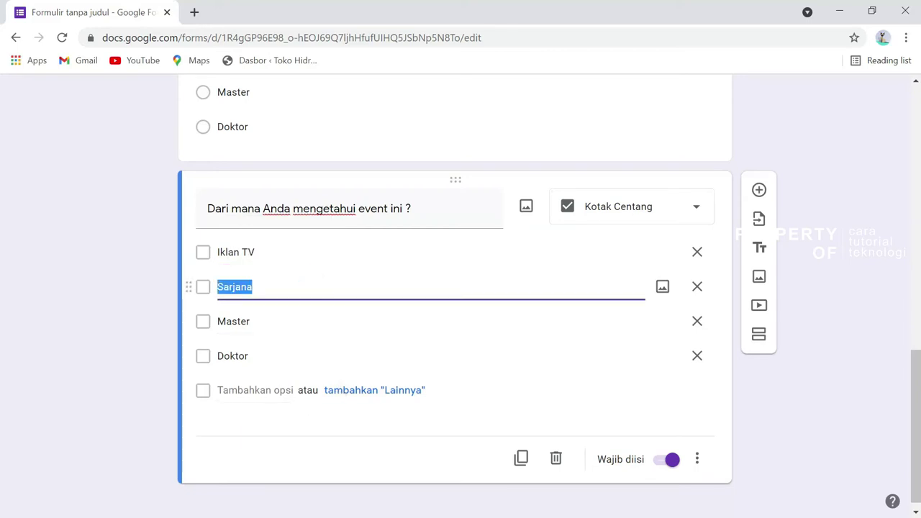
text(Facebook)
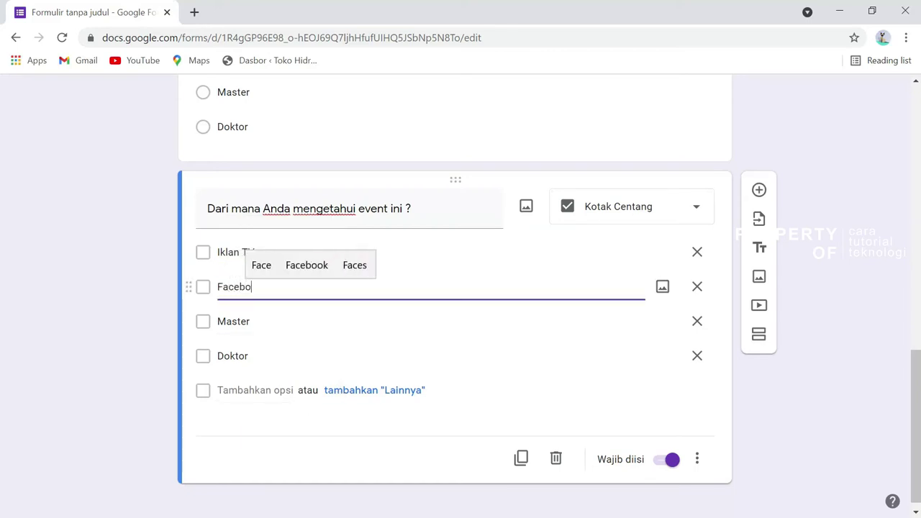
double_click(294, 317)
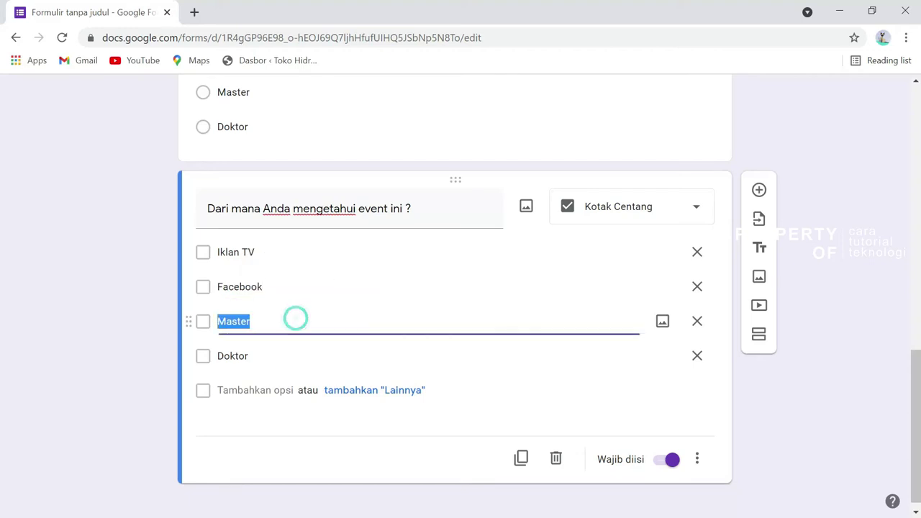
text(Instagram)
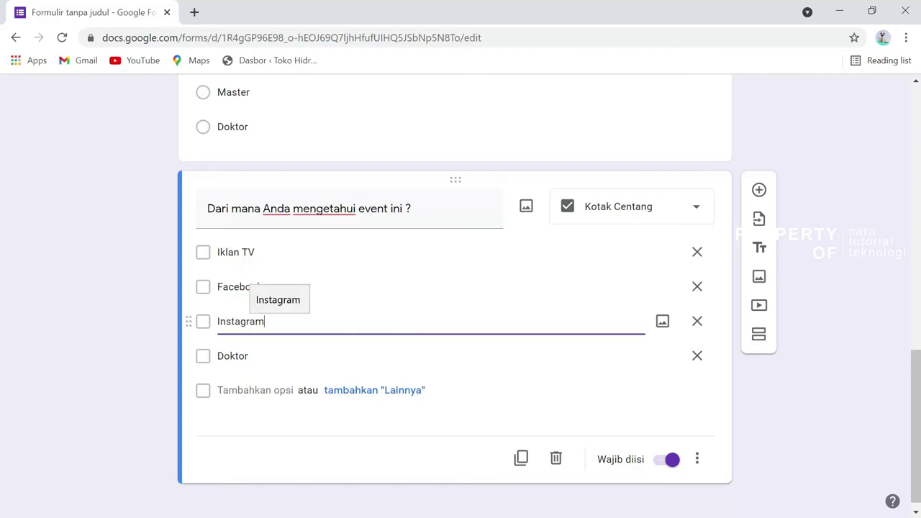
double_click(269, 354)
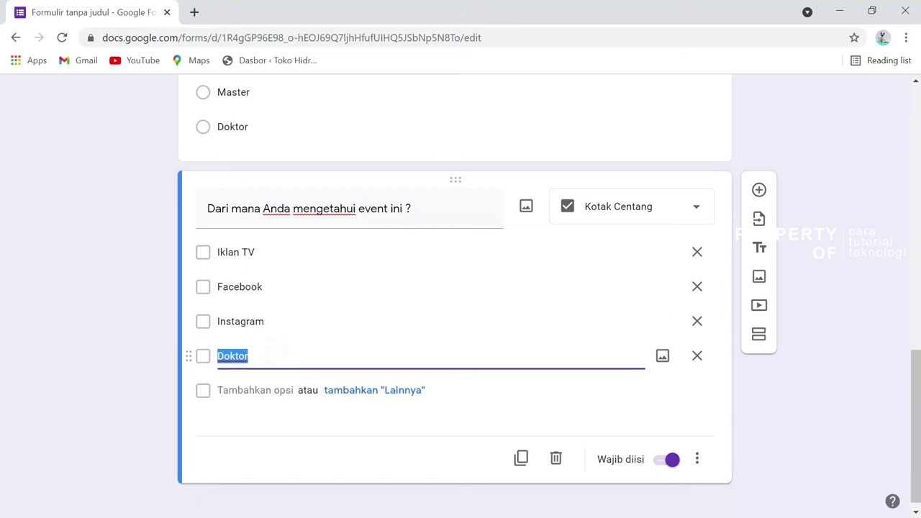
text(YOutube)
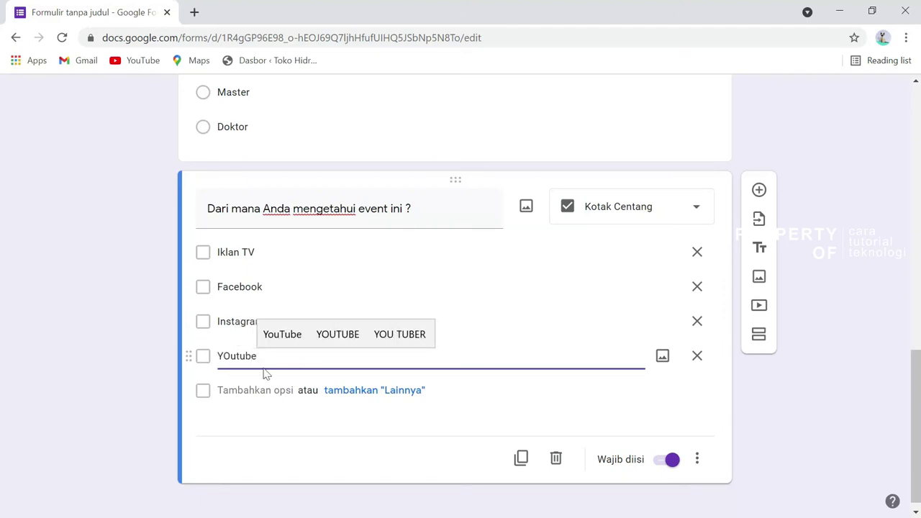
Add a fifth answer option "Koran/Majalah" to the event-source question
click(245, 390)
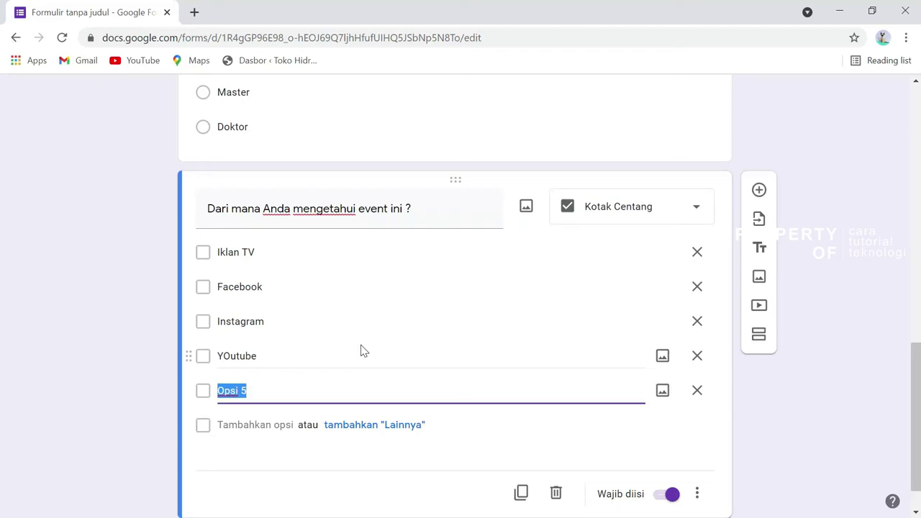
text(Koran/Ma)
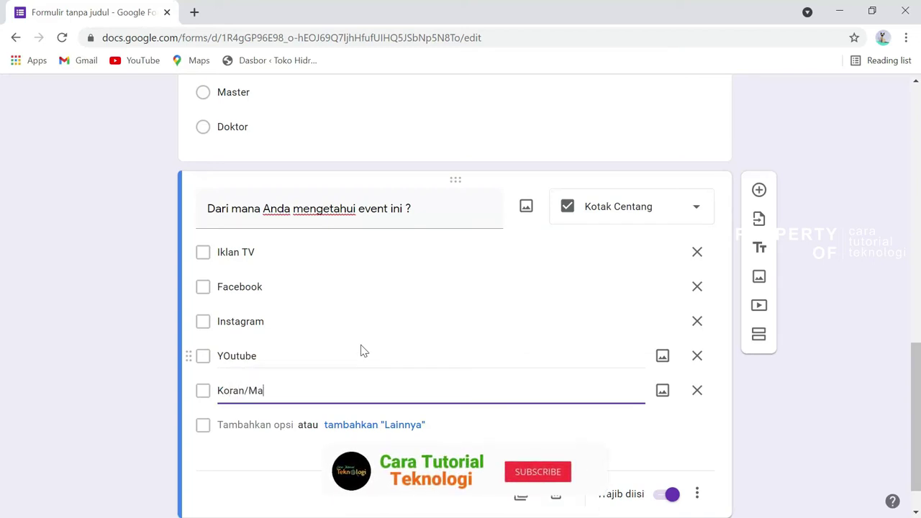
text(jalah)
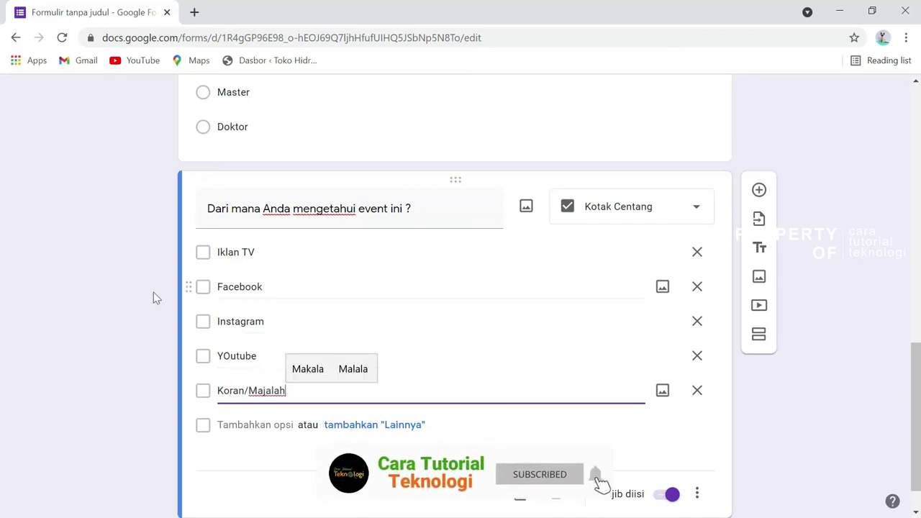
click(119, 306)
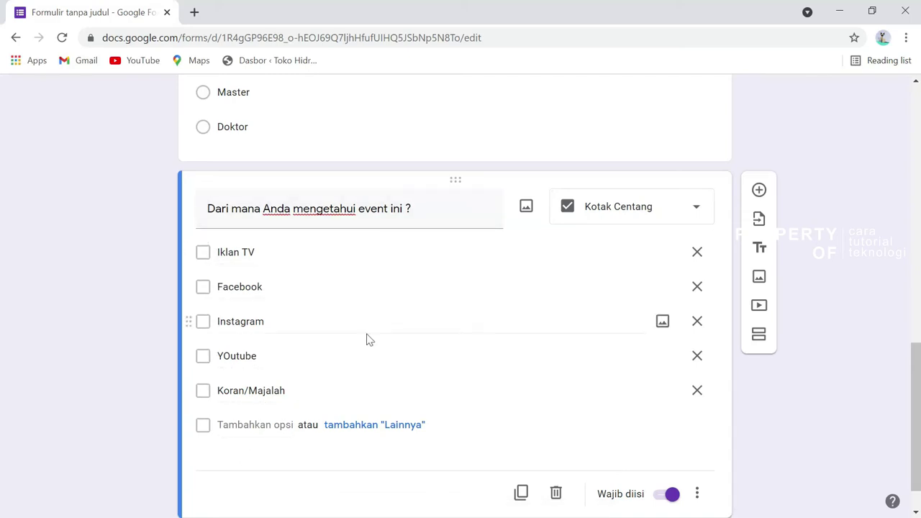
scroll(365, 339, down, 1)
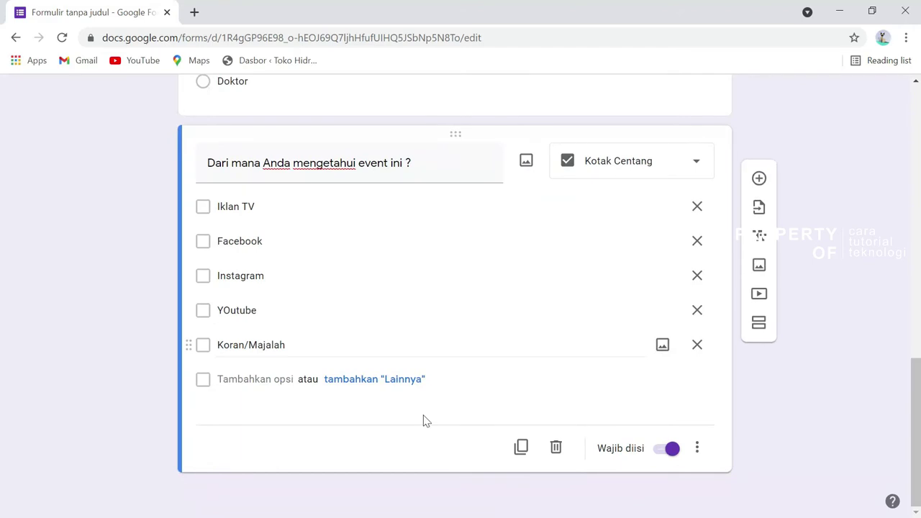
Duplicate the event-source question and turn the copy into an Upload file question titled "Lampirkan pas Foto Anda", allowing respondents to upload to Drive
click(521, 449)
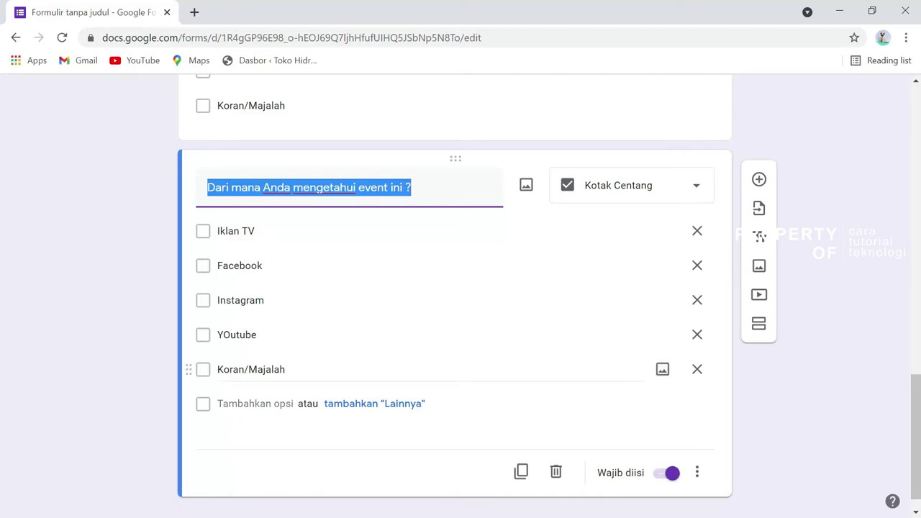
text(La)
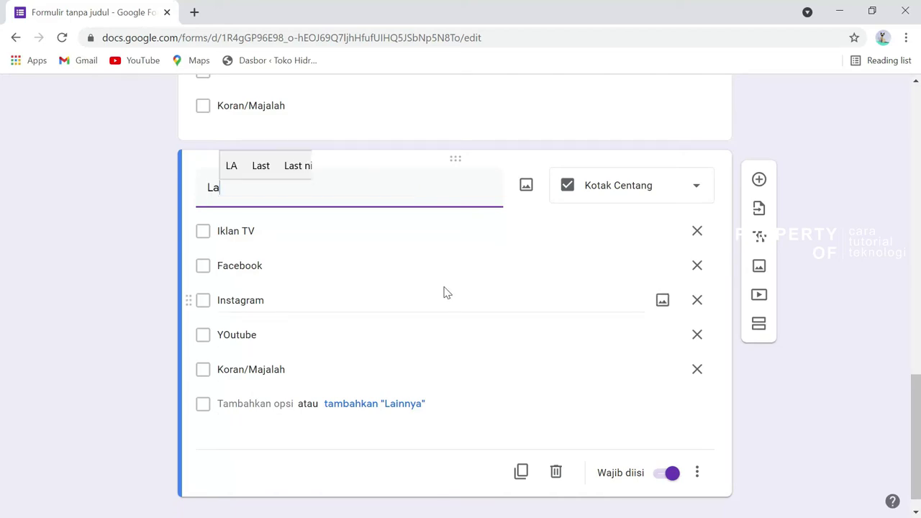
text(mpirkan)
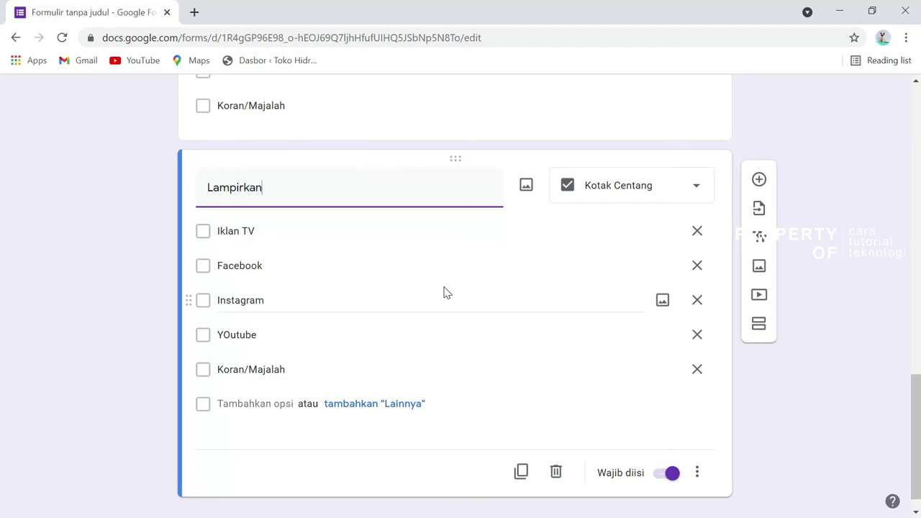
text( pas Foto Anda)
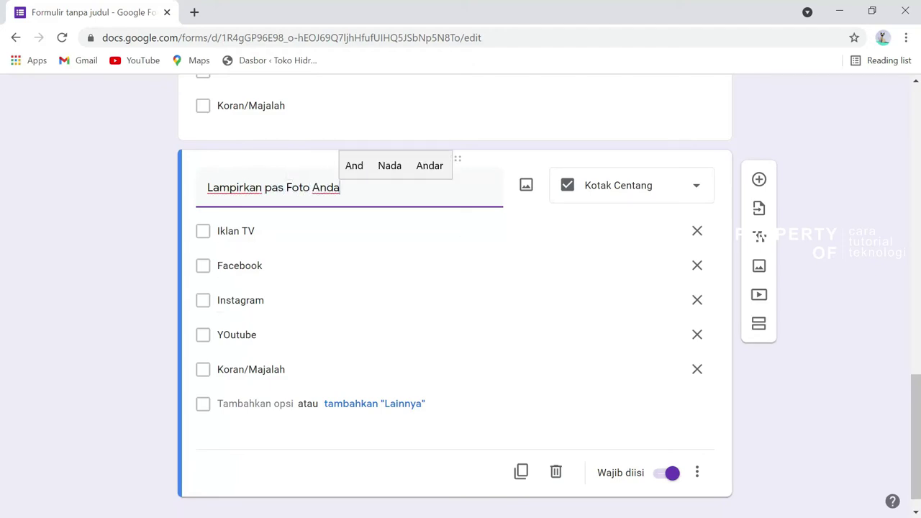
click(700, 189)
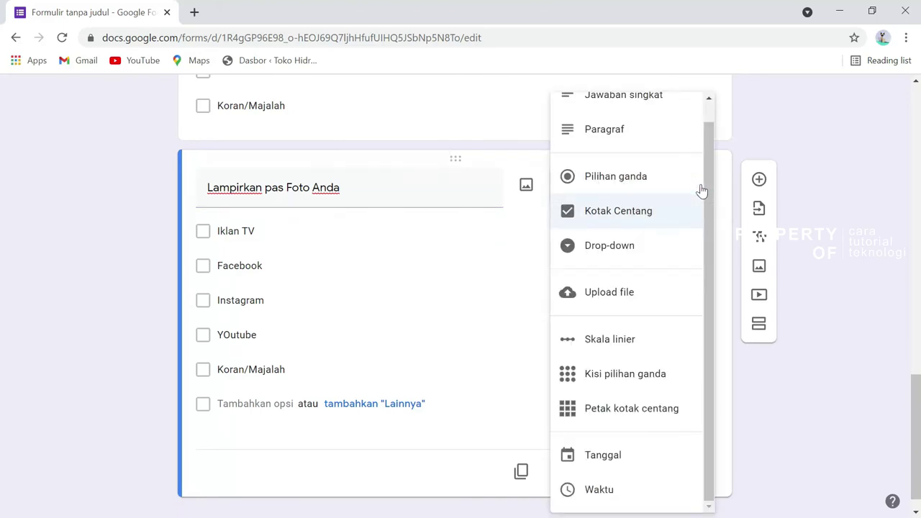
click(613, 294)
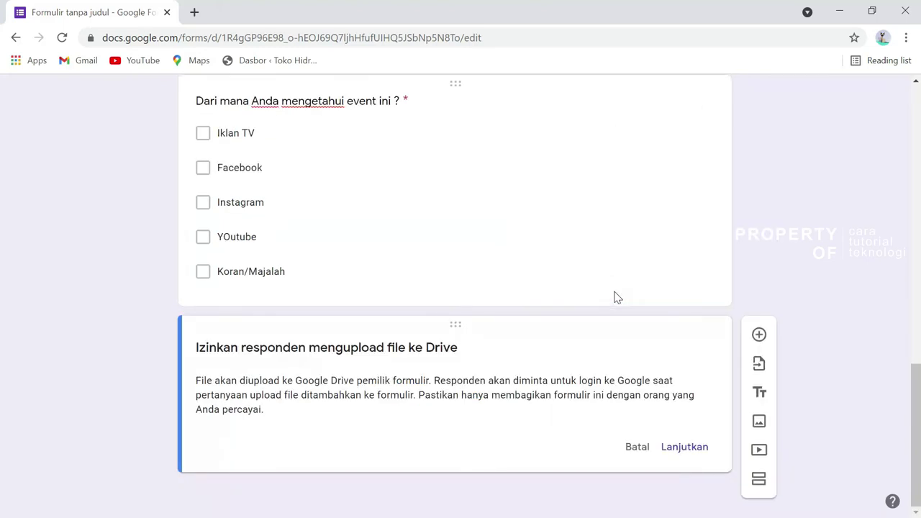
click(684, 447)
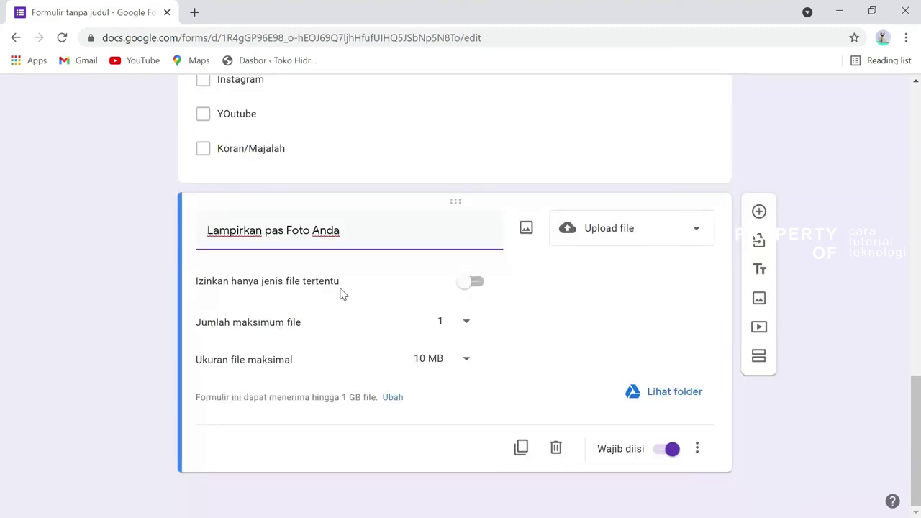
Restrict the photo upload question to PDF and both Gambar file types, with a maximum file size of 10 MB
click(475, 284)
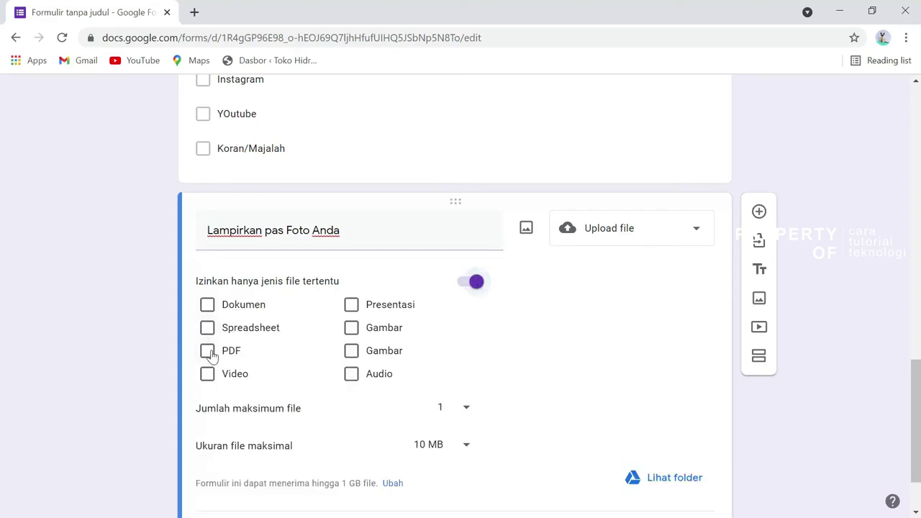
click(351, 328)
click(352, 351)
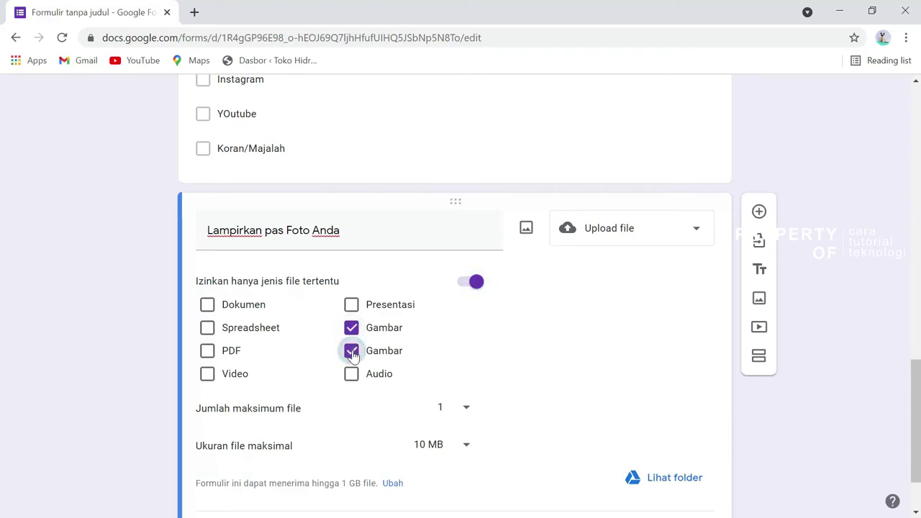
click(207, 352)
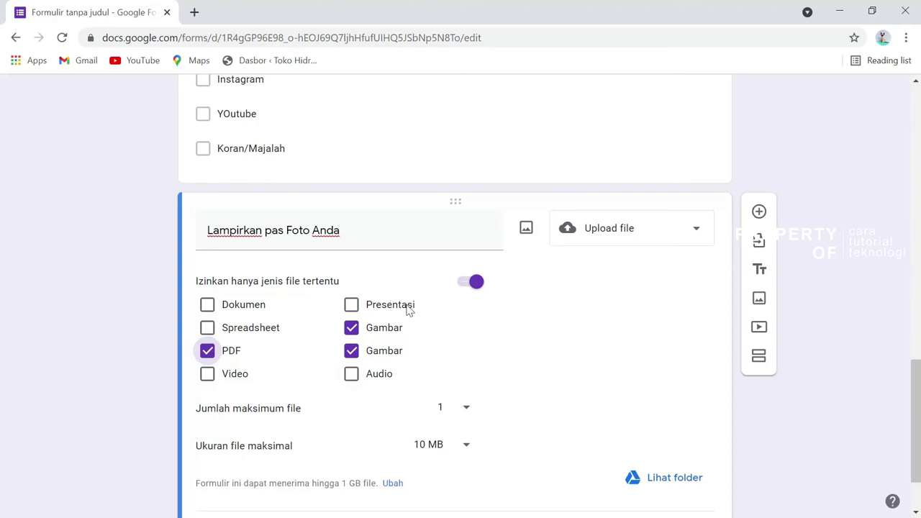
scroll(507, 345, down, 1)
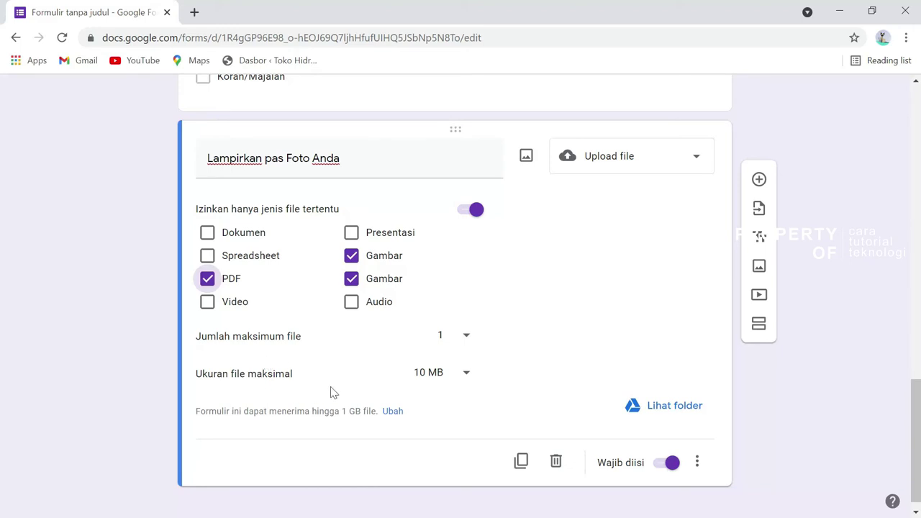
click(466, 375)
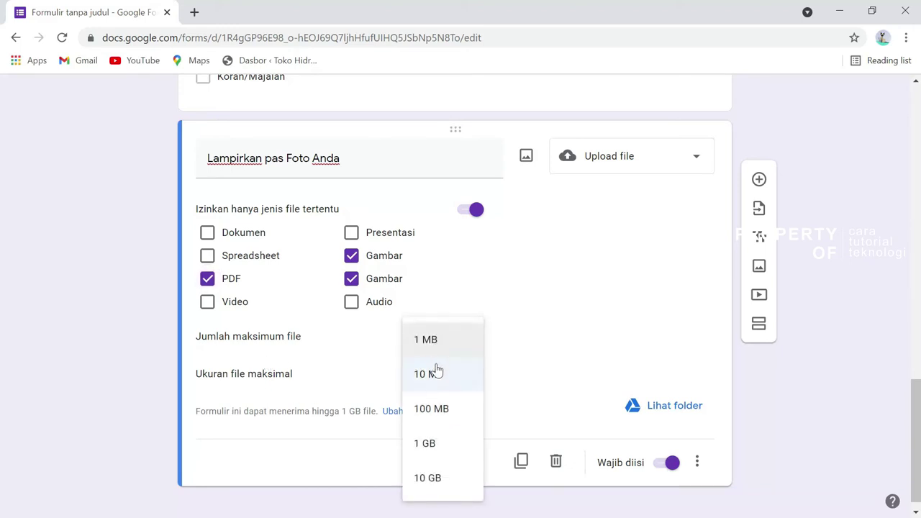
click(437, 379)
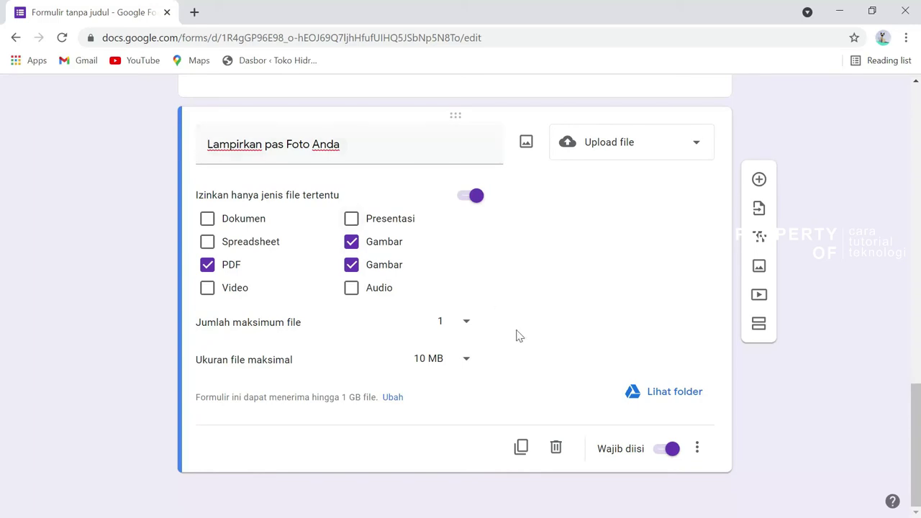
Preview the registration form and review all its questions from the title down to the photo upload
scroll(518, 335, up, 10)
scroll(519, 337, up, 5)
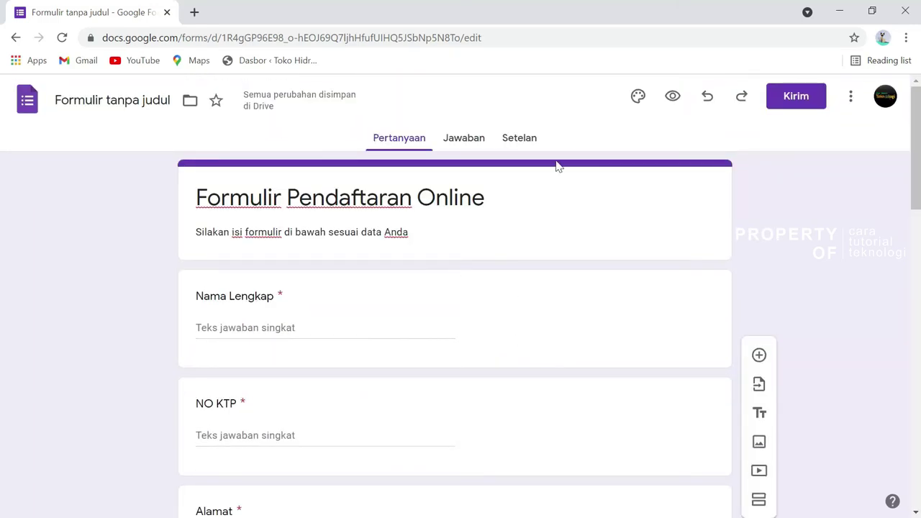
click(672, 98)
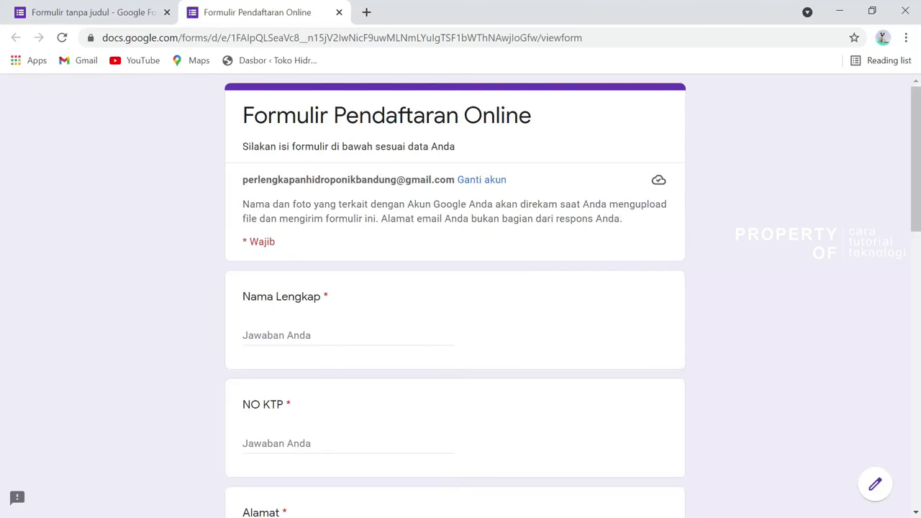
scroll(394, 241, down, 2)
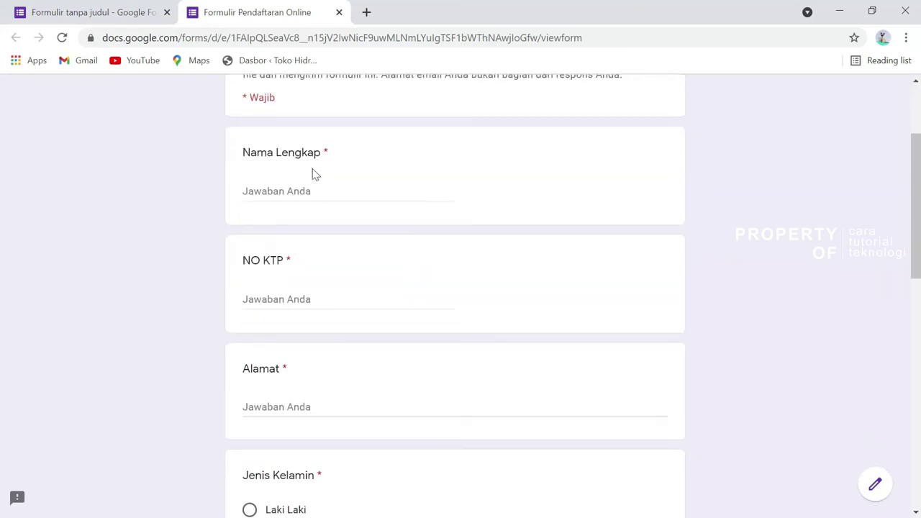
scroll(372, 259, down, 5)
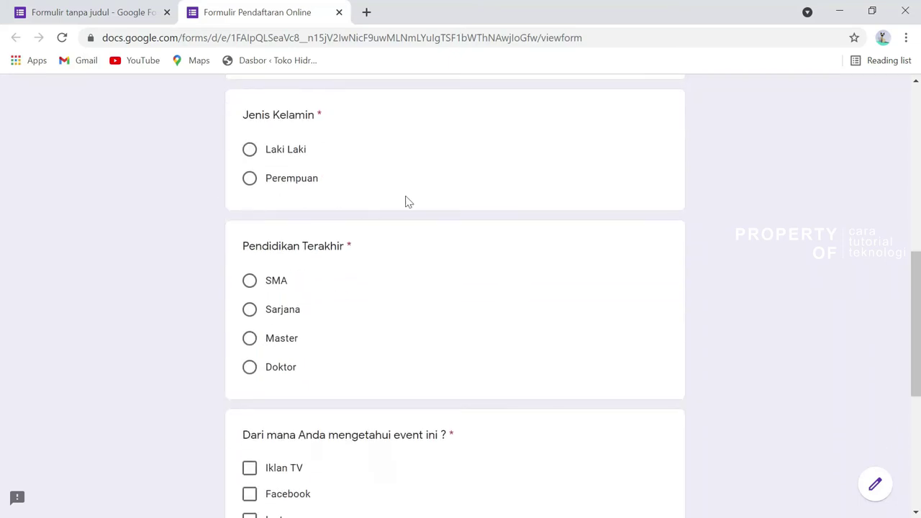
scroll(510, 211, down, 2)
scroll(539, 202, down, 2)
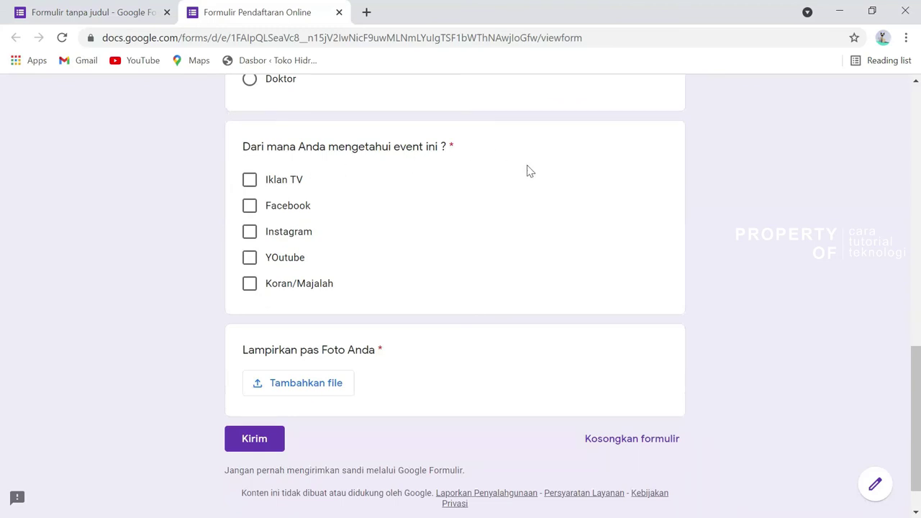
scroll(516, 233, down, 1)
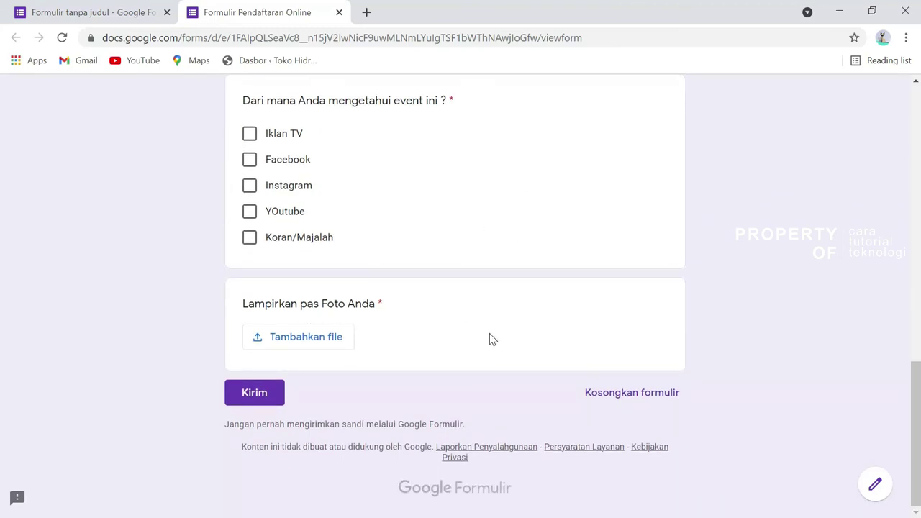
scroll(491, 339, up, 15)
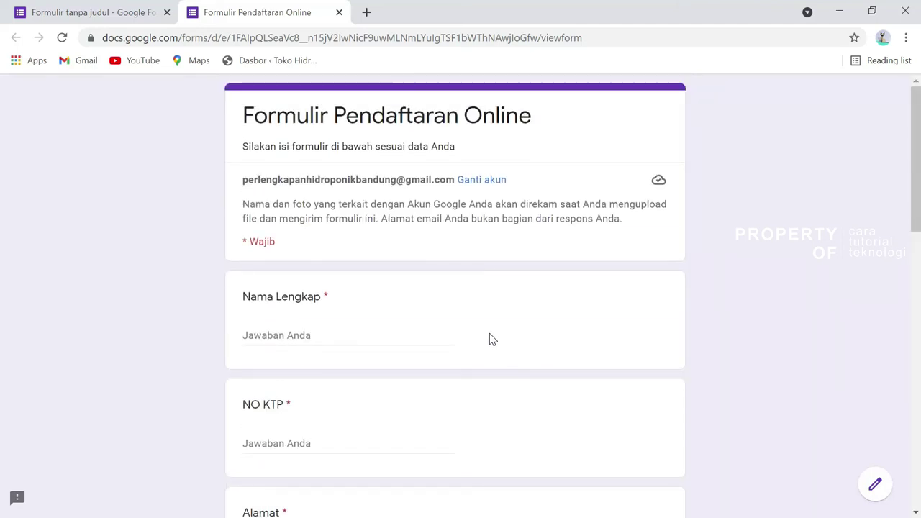
Copy the full web address of the previewed registration form
key(ctrl+l)
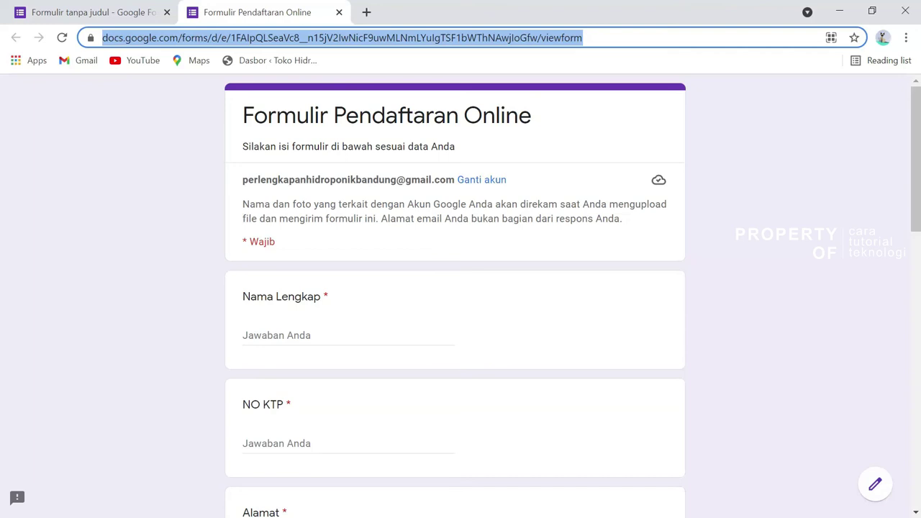
click(607, 36)
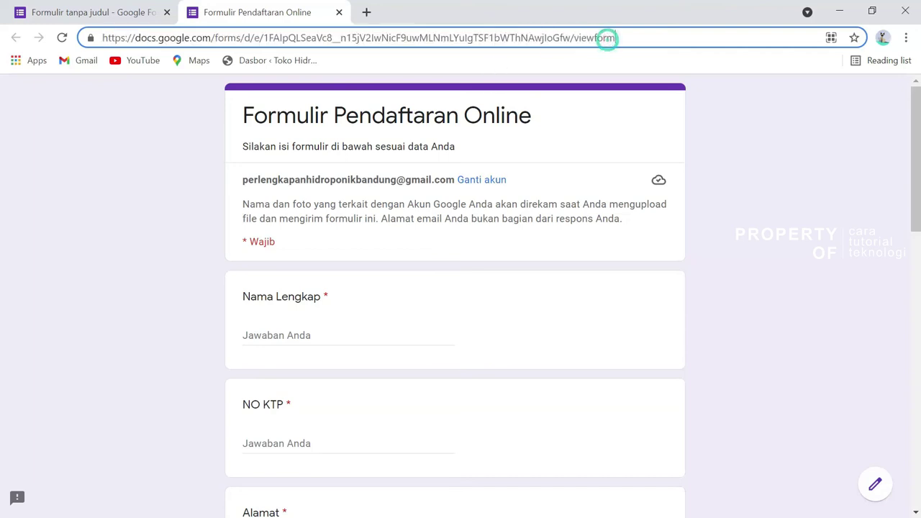
drag(643, 38, 101, 38)
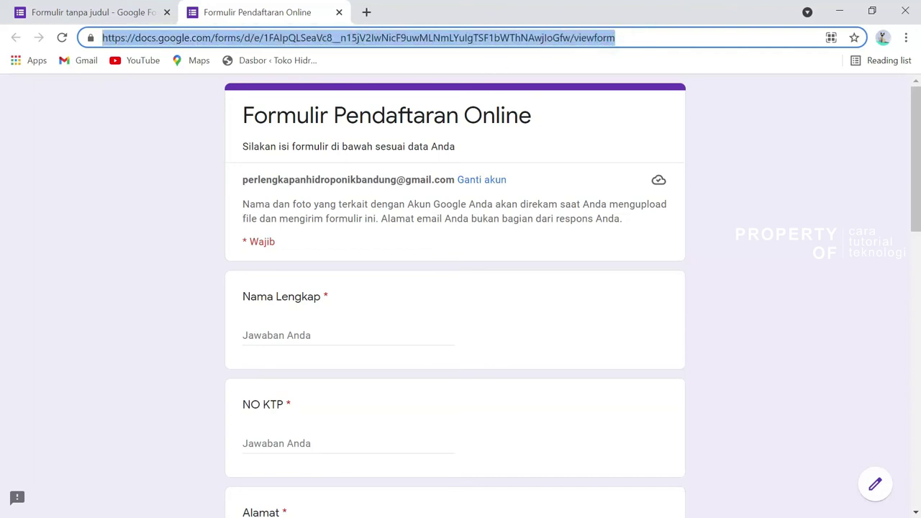
right_click(172, 45)
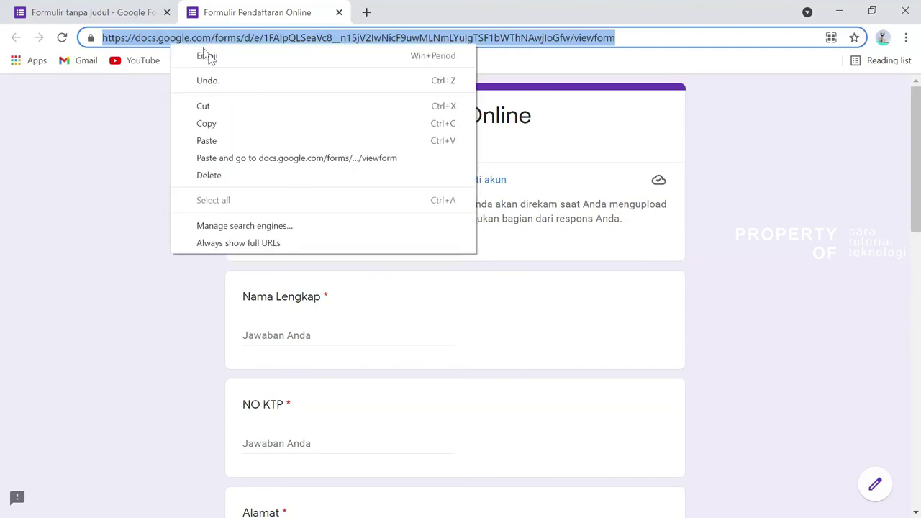
click(220, 125)
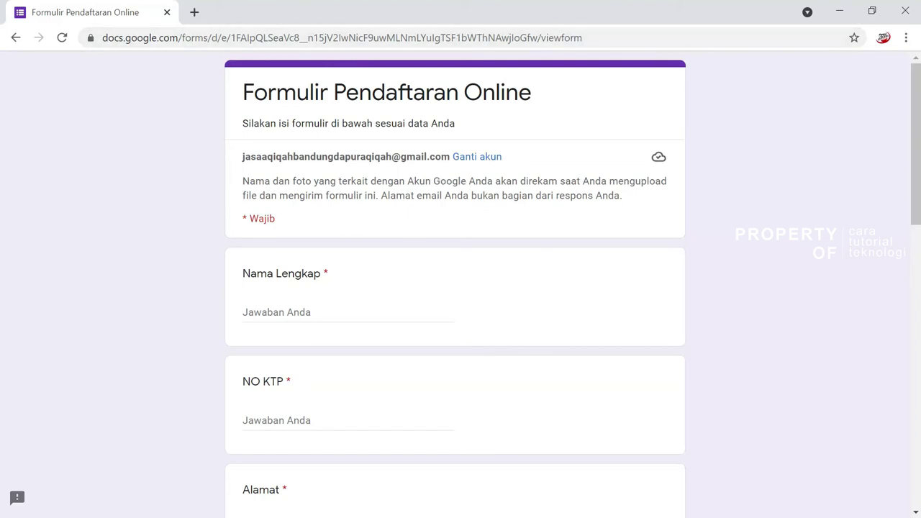
Fill in the respondent's full name, KTP number and address in the registration form
scroll(400, 247, down, 2)
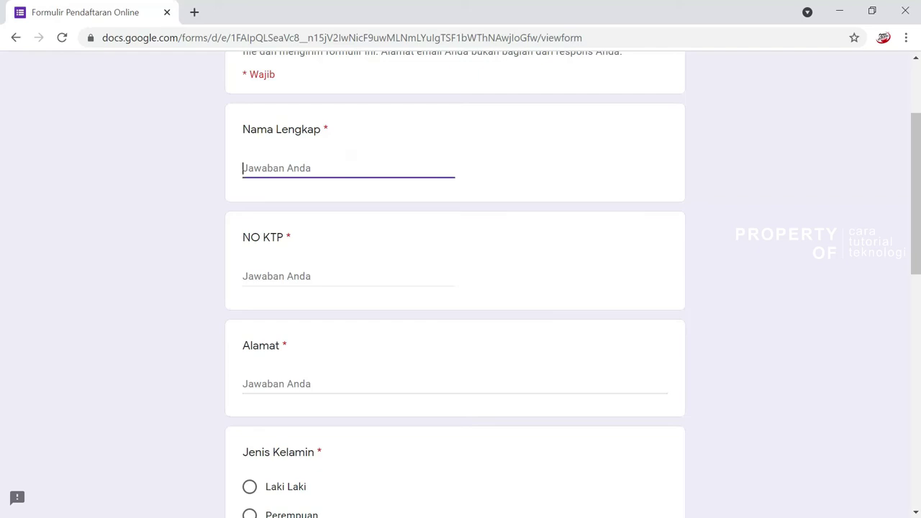
text(Ahmad)
click(302, 277)
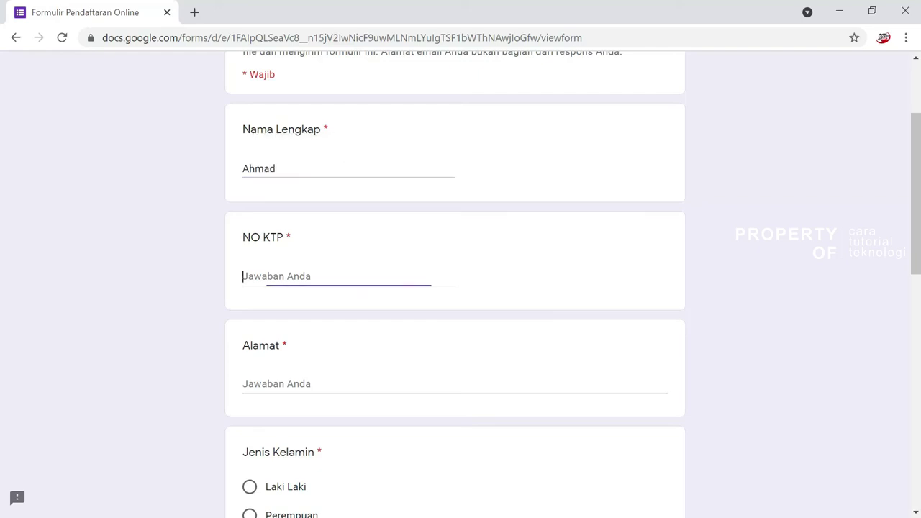
text(123456789)
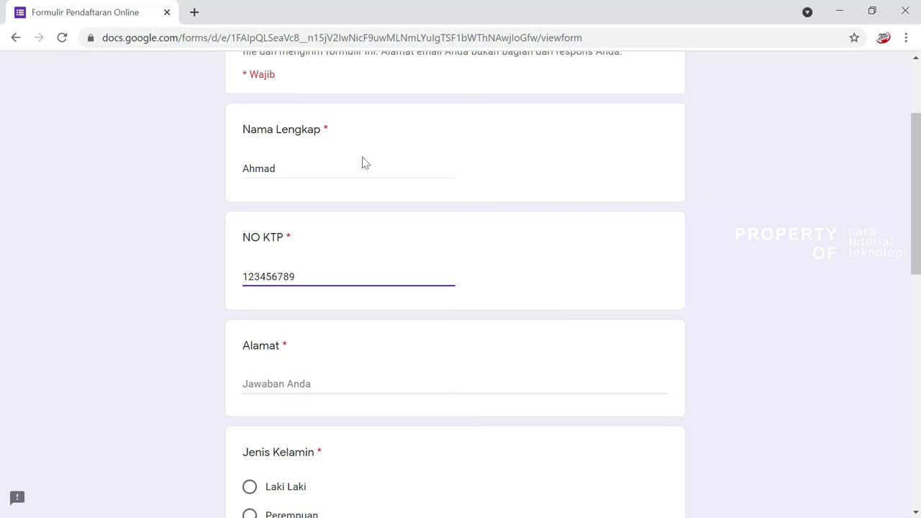
click(329, 384)
text(Bandung)
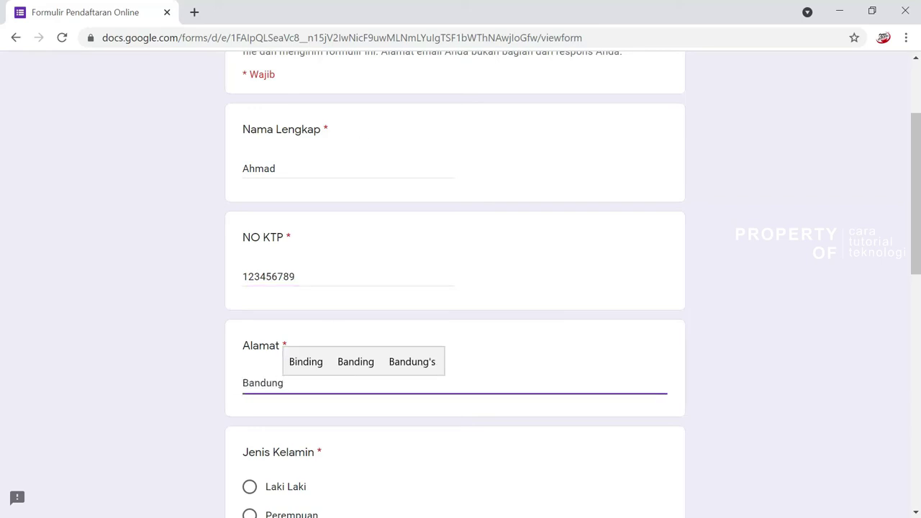
Answer Jenis Kelamin with "Laki Laki" and Pendidikan Terakhir with "Master"
scroll(322, 369, down, 3)
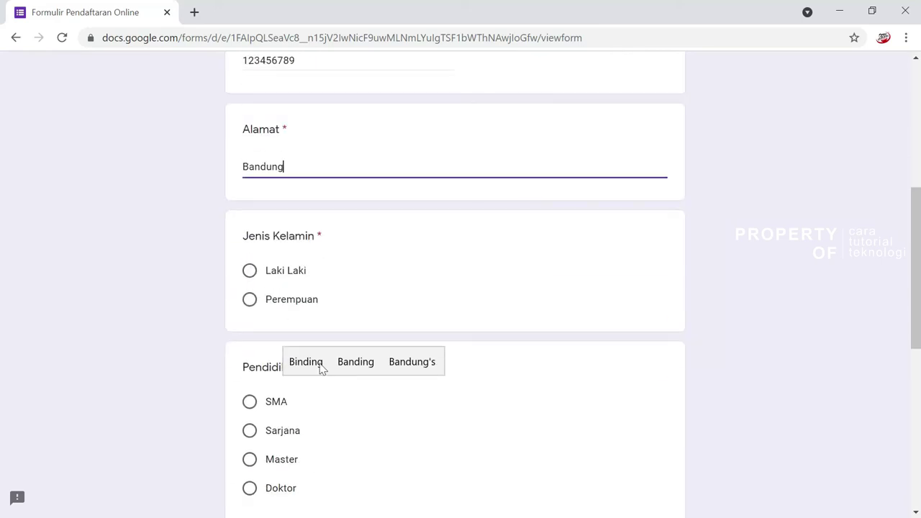
click(249, 272)
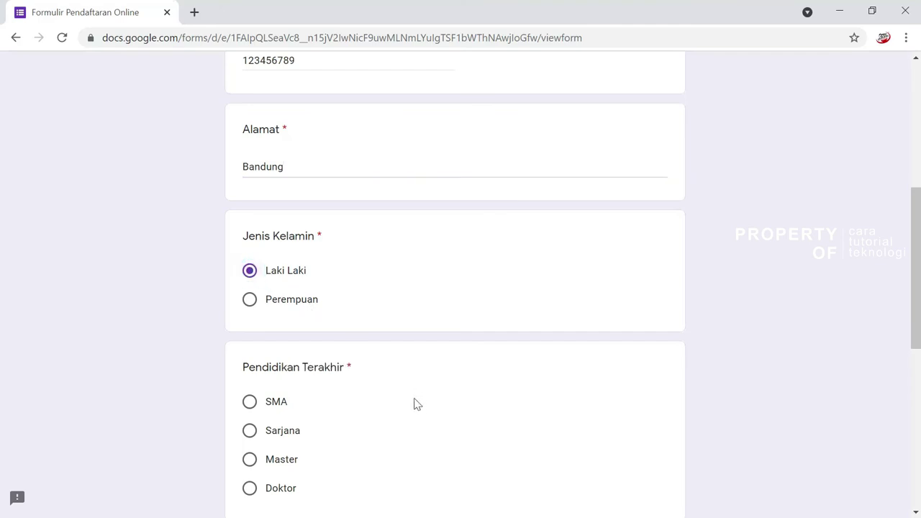
scroll(413, 401, down, 2)
click(249, 316)
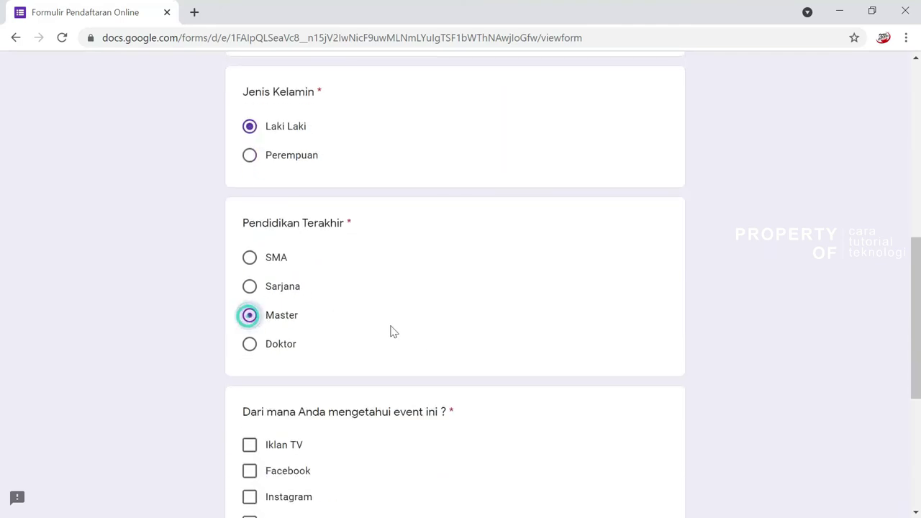
Select "Iklan TV" and "YOutube" as the answers to the event-source question
scroll(391, 329, down, 2)
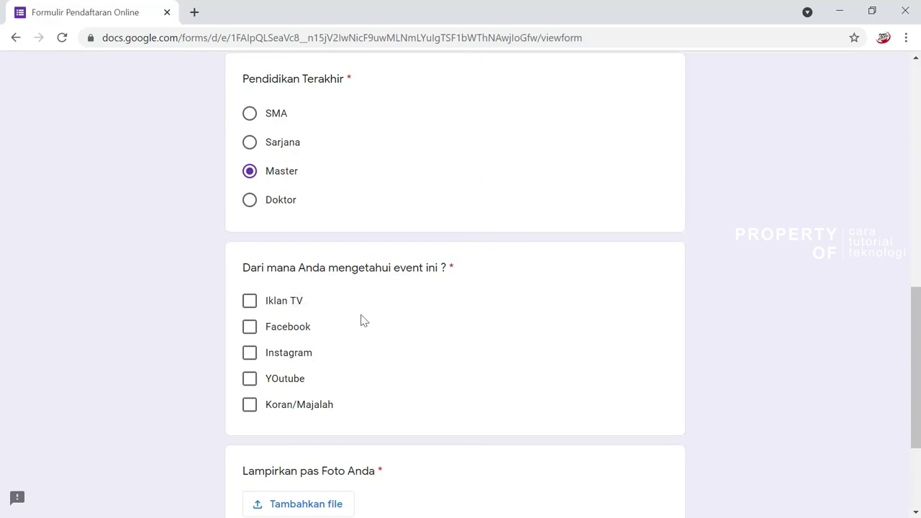
click(249, 302)
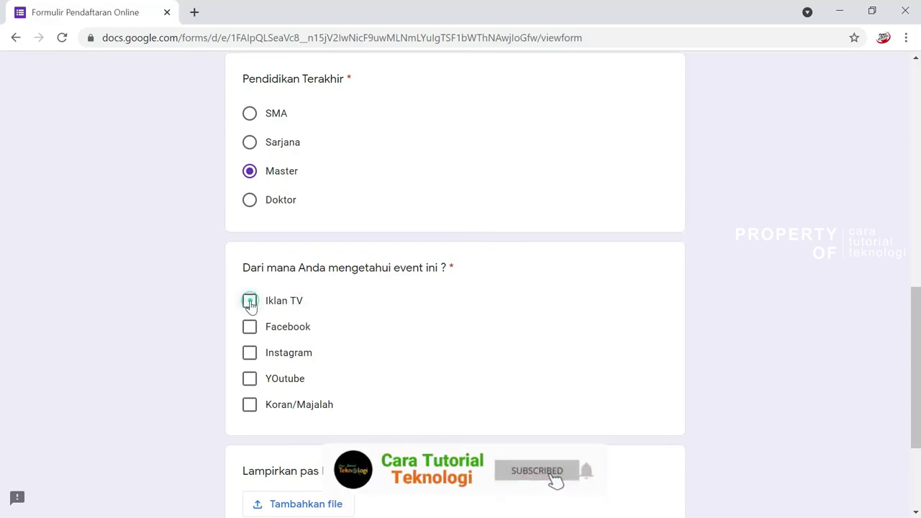
click(250, 379)
scroll(405, 384, down, 3)
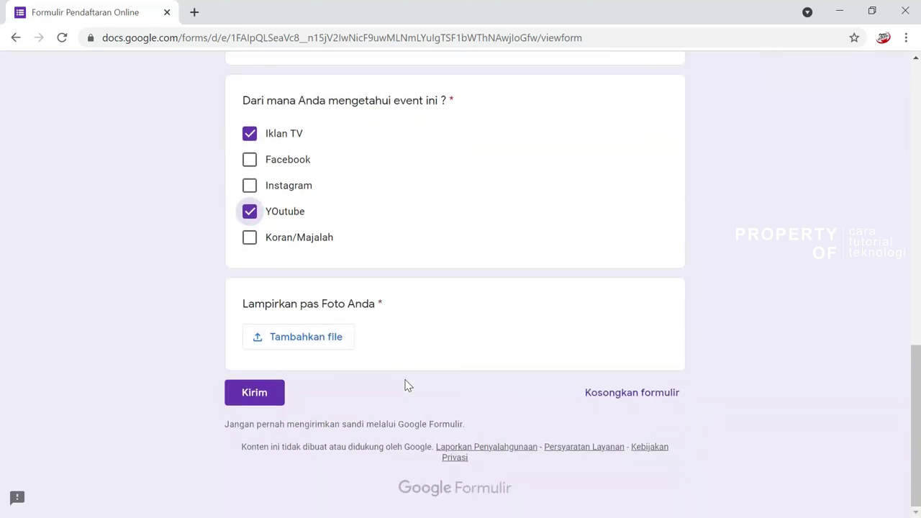
Upload the file kakang.jpg from the device as the answer to "Lampirkan pas Foto Anda"
click(298, 344)
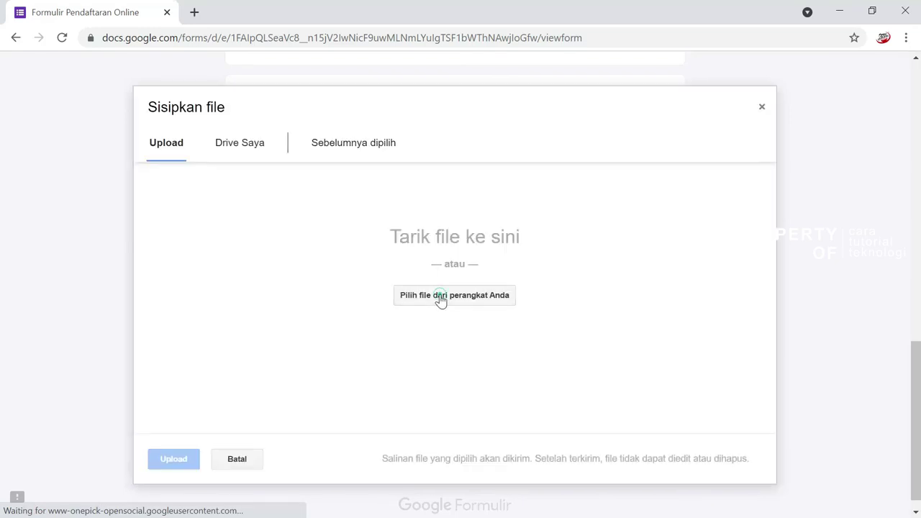
click(450, 297)
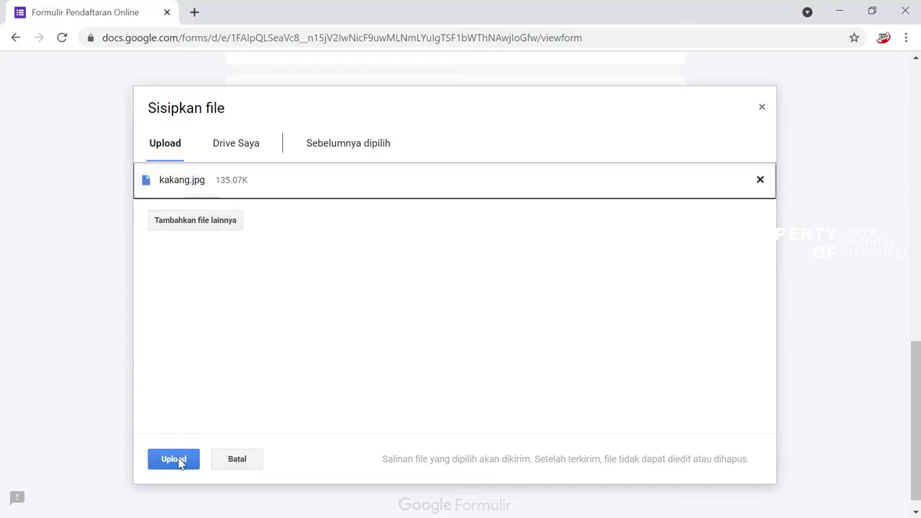
click(173, 459)
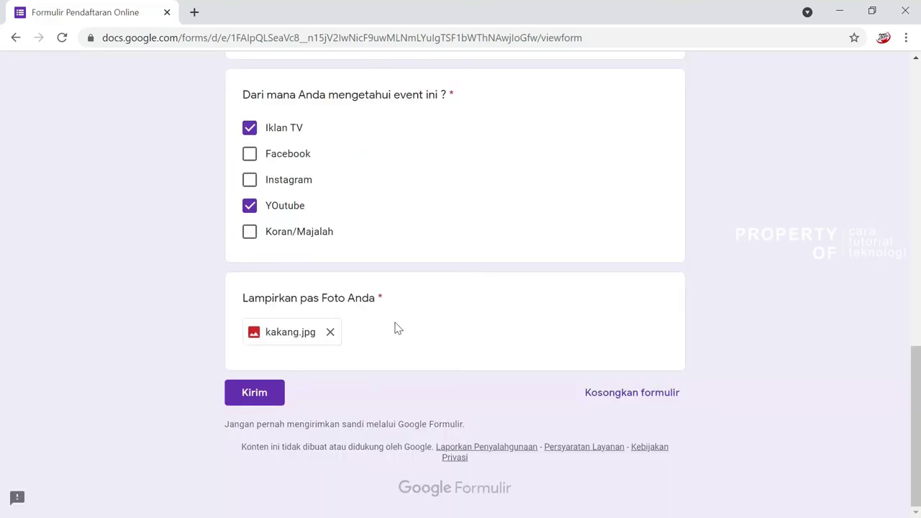
Review the filled-in answers from the beginning of the registration form and submit the response
scroll(398, 330, up, 10)
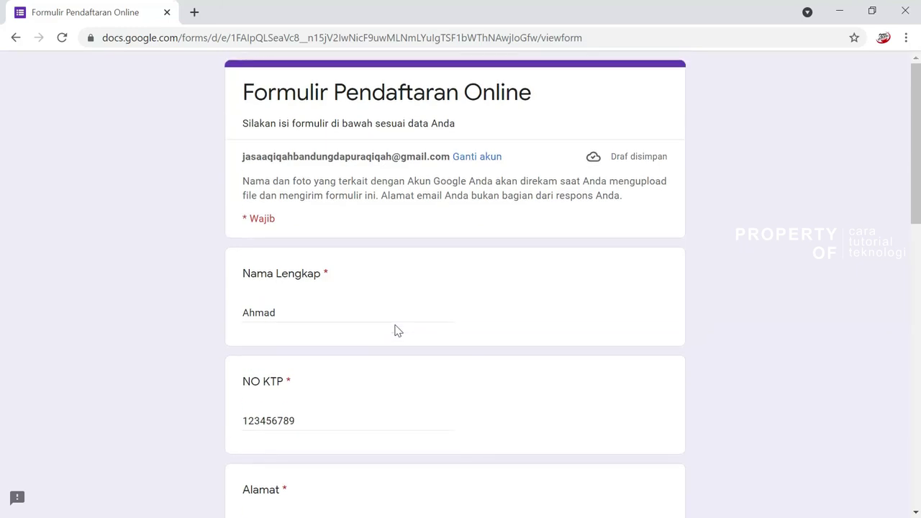
scroll(398, 330, down, 4)
scroll(398, 331, down, 8)
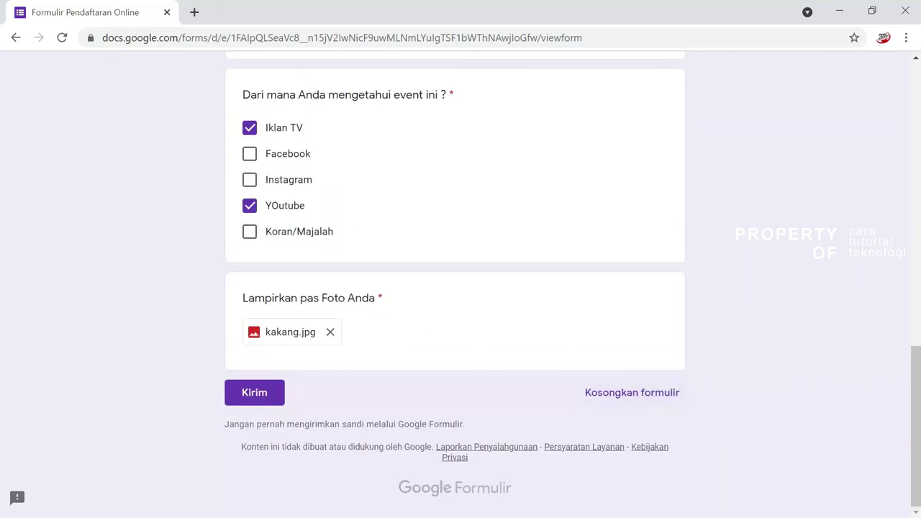
click(257, 401)
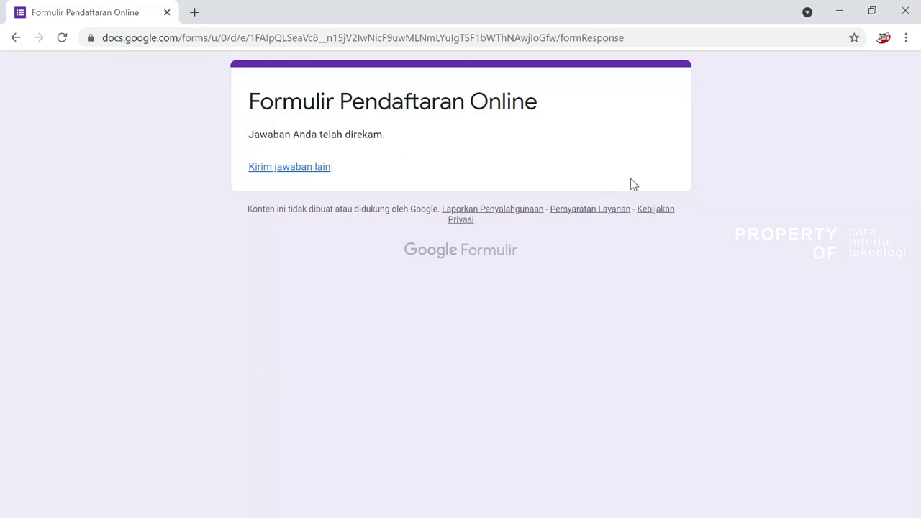
Return to the form editor and examine the summary of submitted responses through to the uploaded photo
key(alt+Tab)
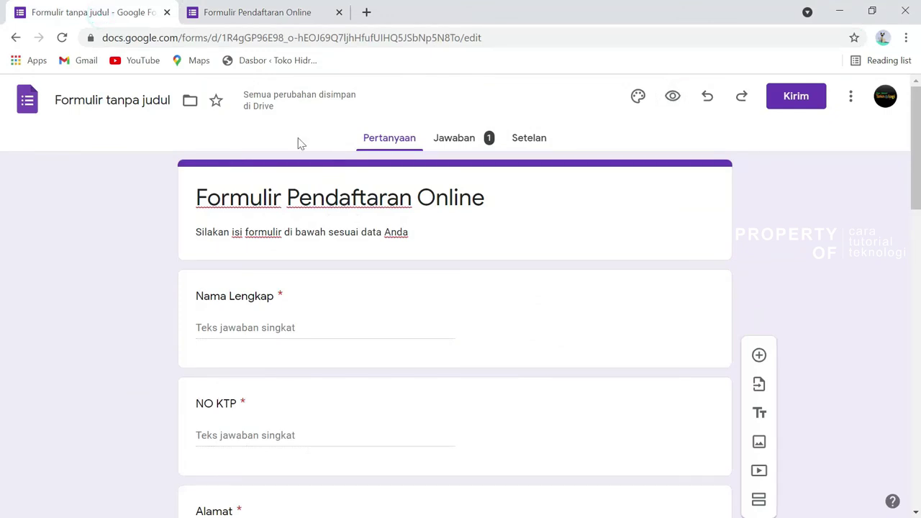
click(469, 139)
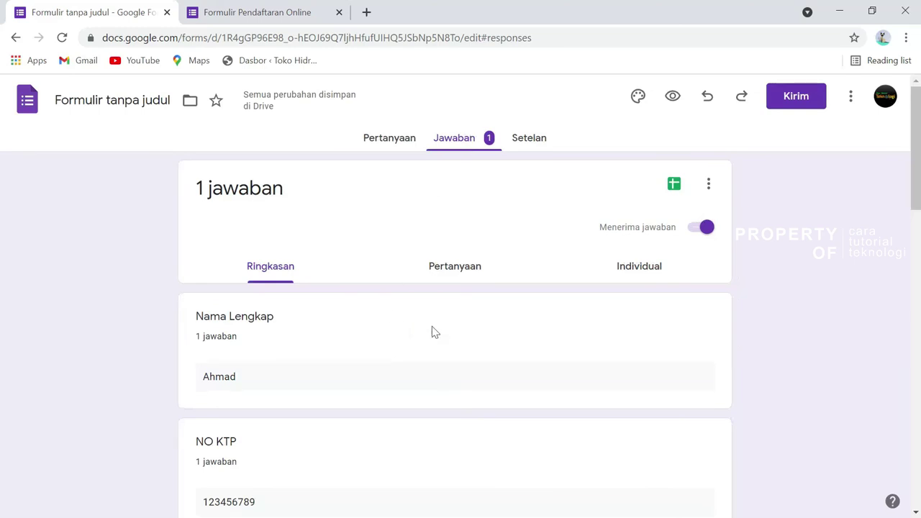
scroll(432, 329, down, 9)
scroll(434, 331, down, 6)
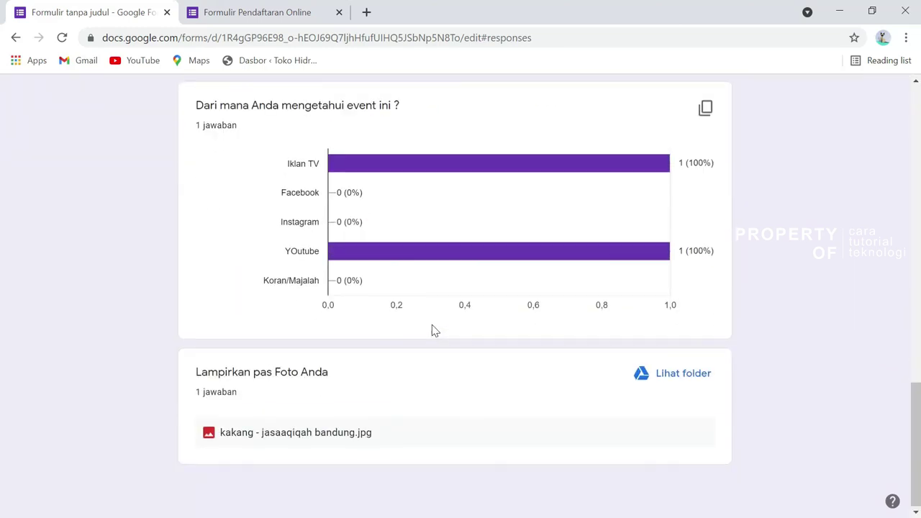
scroll(432, 331, up, 15)
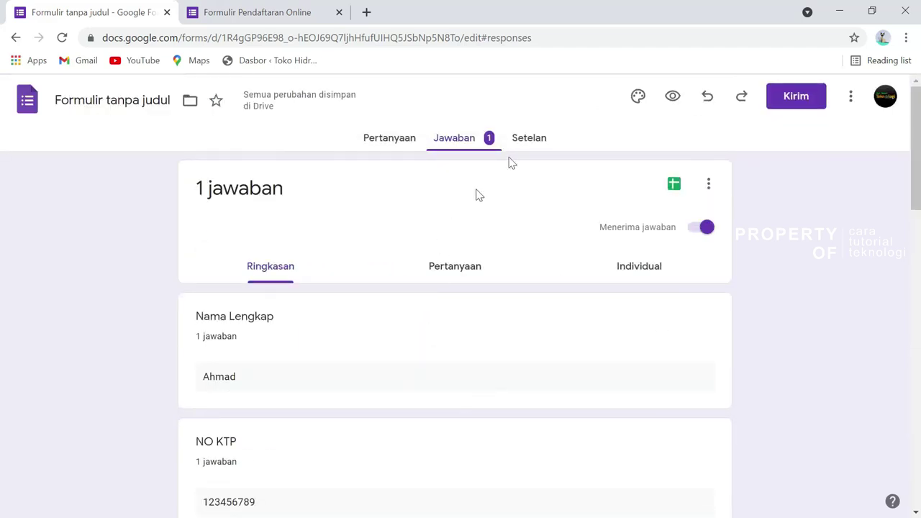
Create a new spreadsheet named "Formulir Pendaftaran Online" as the destination for the form's responses
click(674, 186)
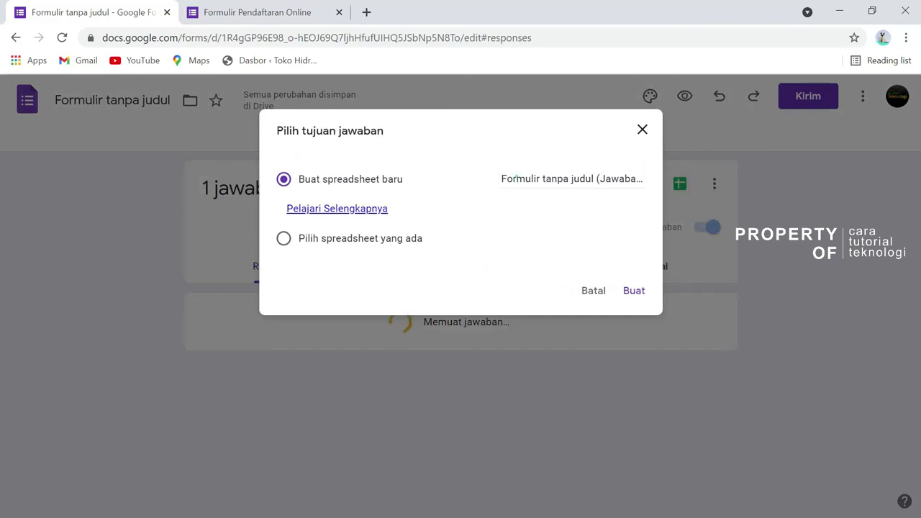
click(515, 178)
click(501, 179)
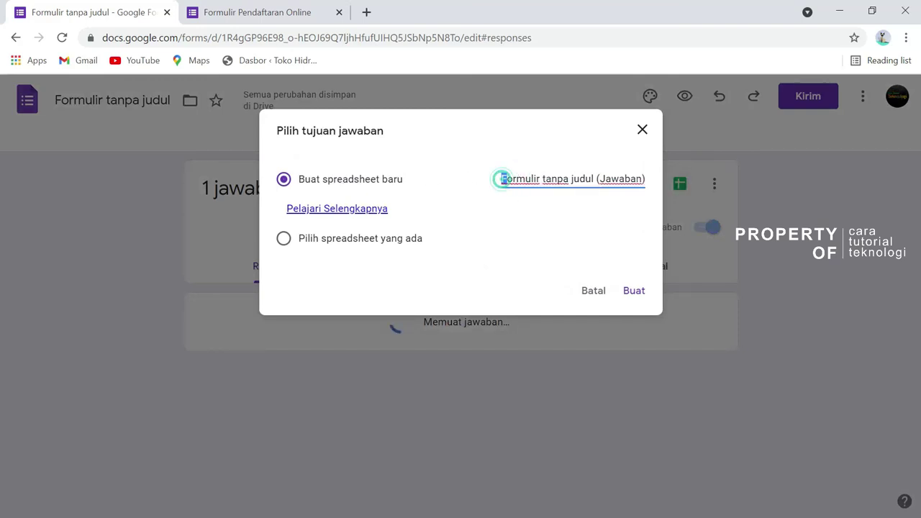
drag(502, 179, 711, 188)
drag(542, 179, 764, 174)
text(Pendafta)
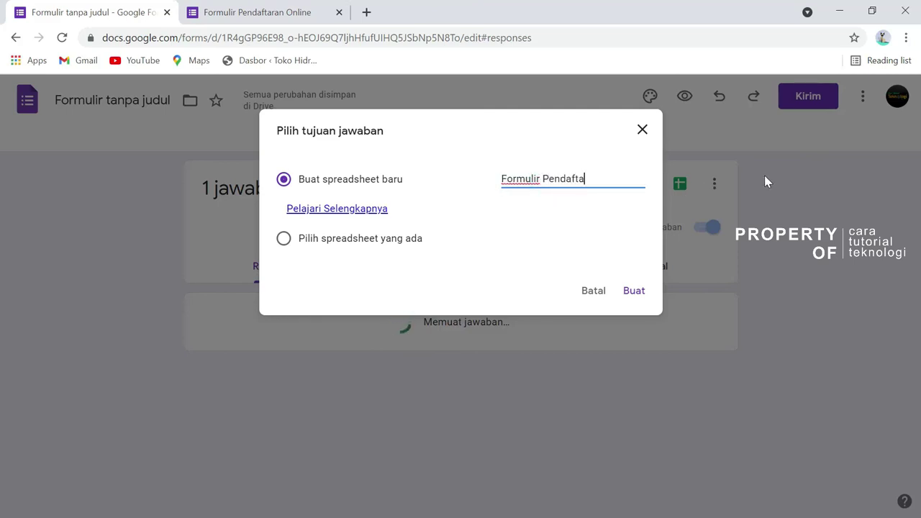
text(ran Online)
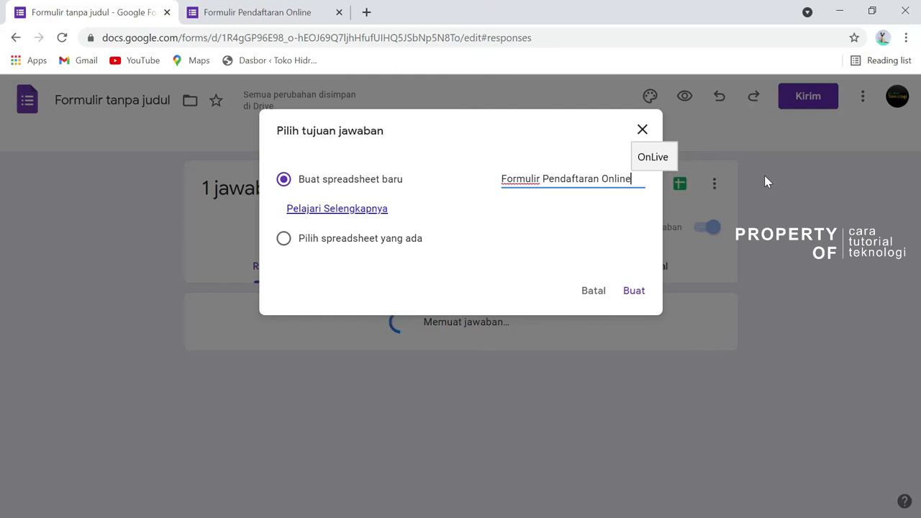
click(630, 291)
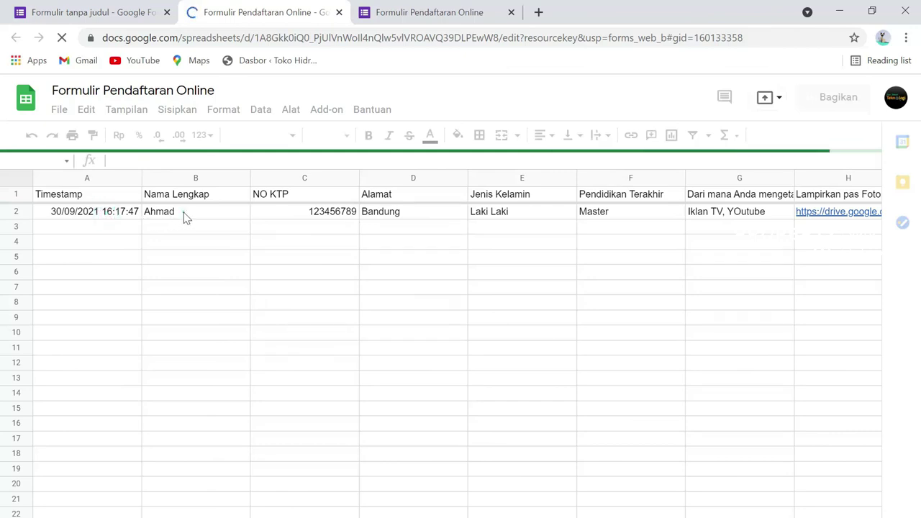
View the uploaded photo linked in cell H2 of the response spreadsheet, and return to the form's response summary
click(429, 211)
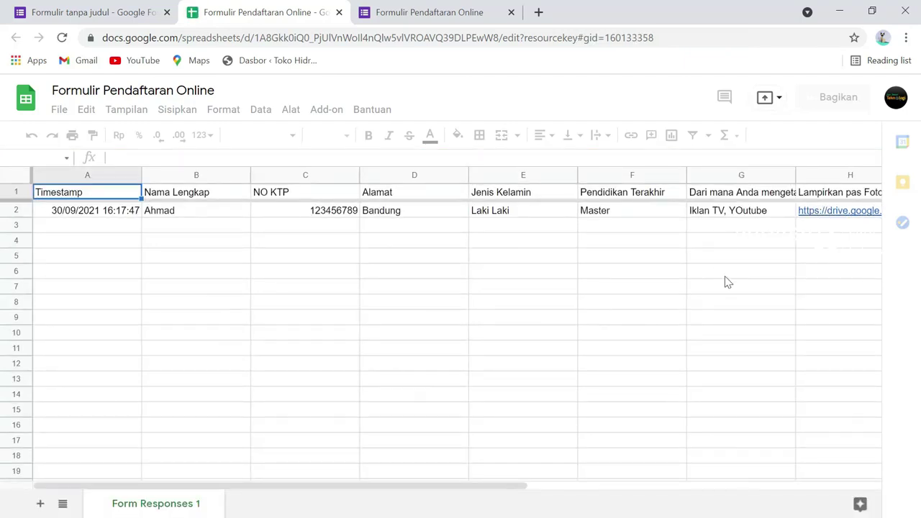
click(831, 216)
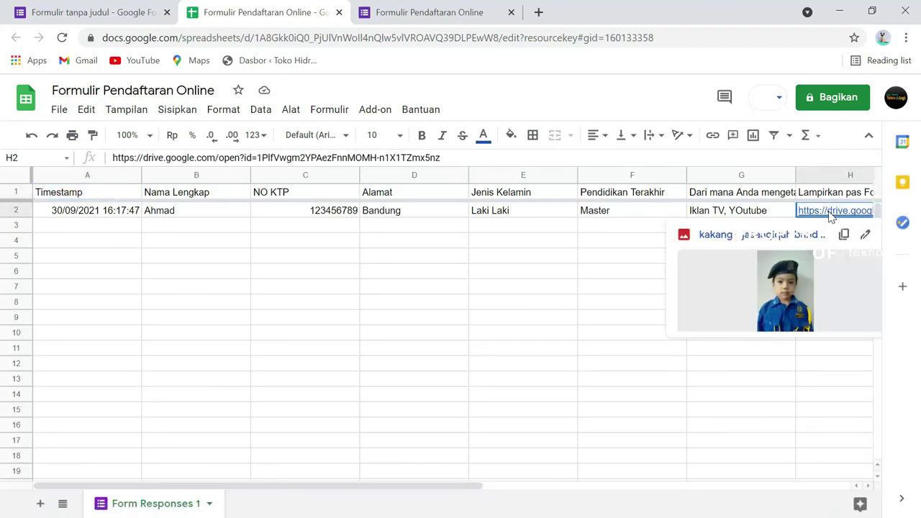
click(796, 284)
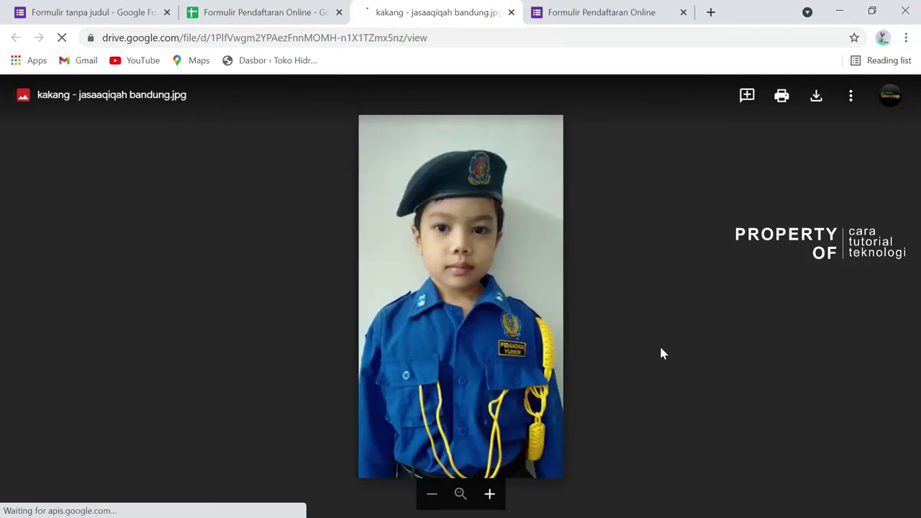
click(270, 8)
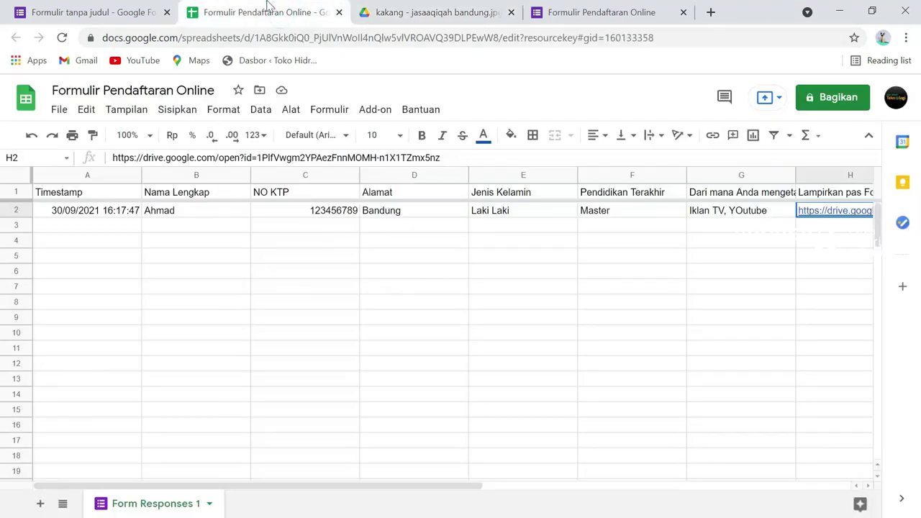
click(91, 13)
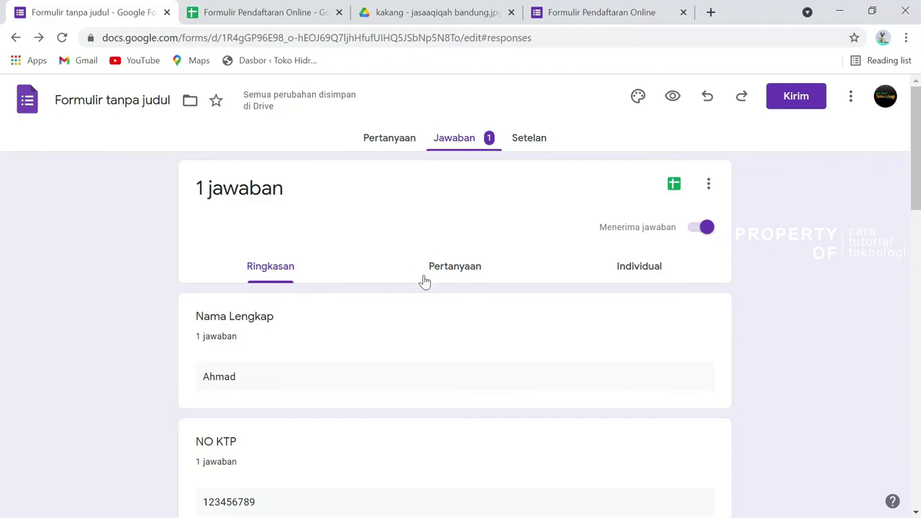